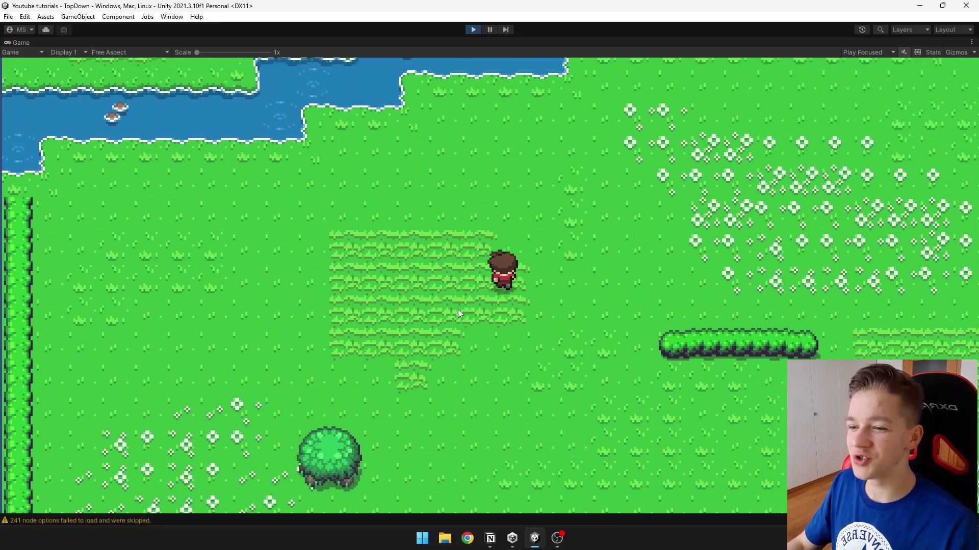
- Walk the player character around the map in the running game to check its movement and direction animations
key(d)
key(d)
key(s)
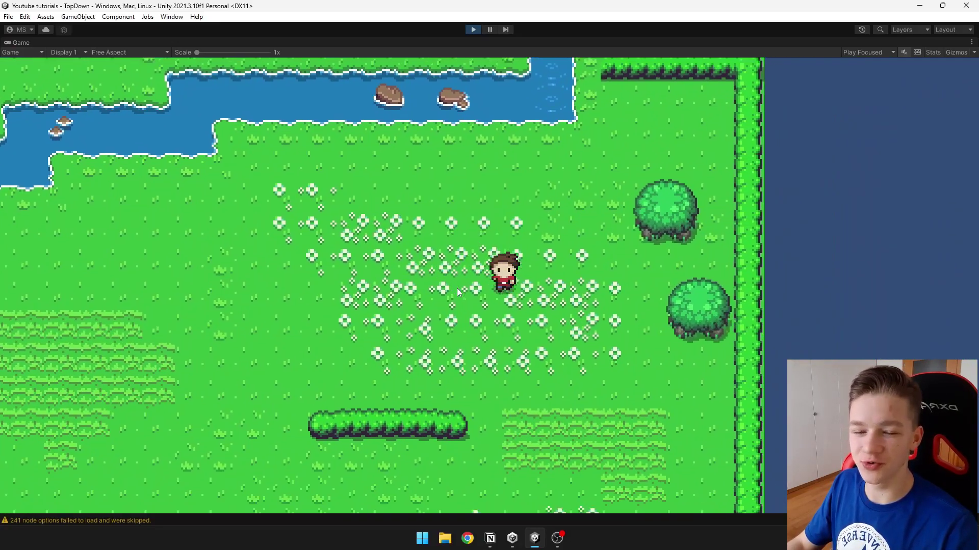
key(a)
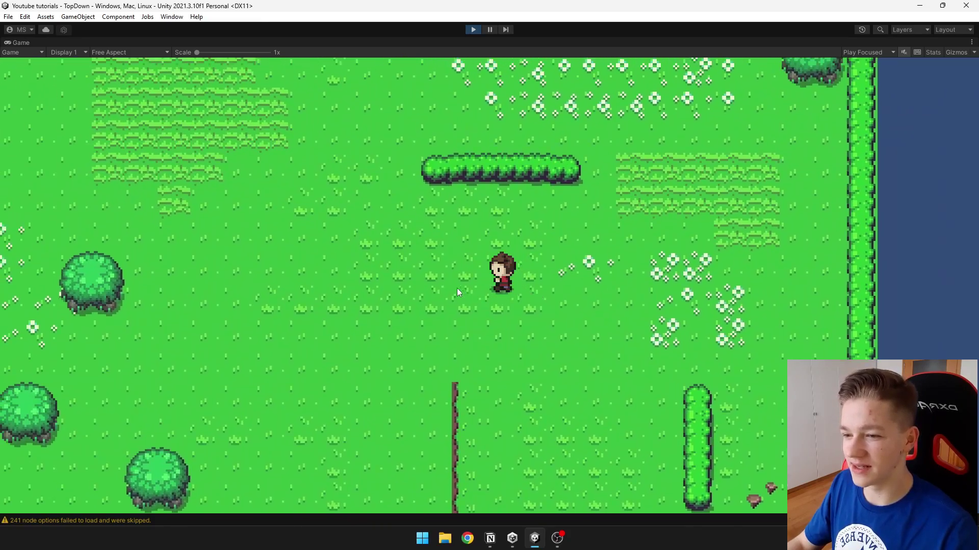
key(w)
key(d)
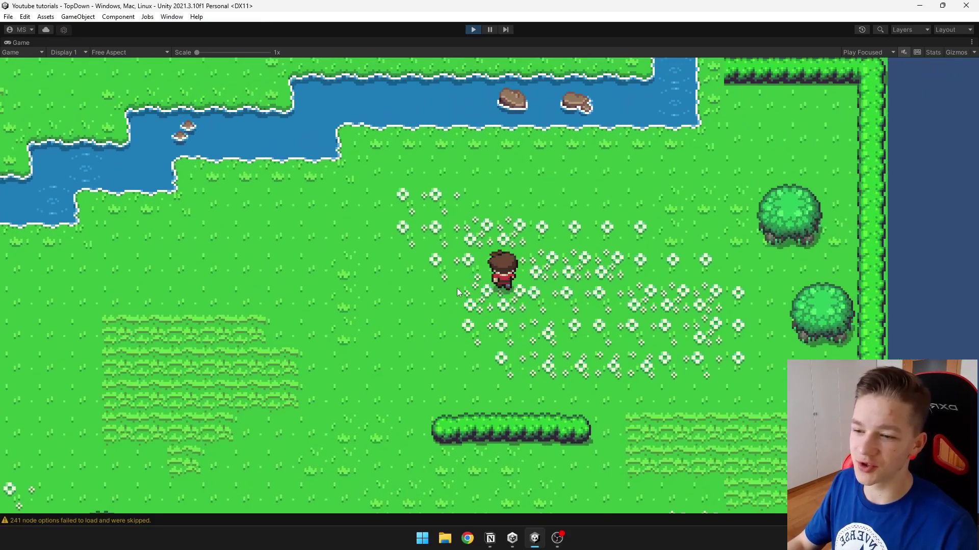
key(s)
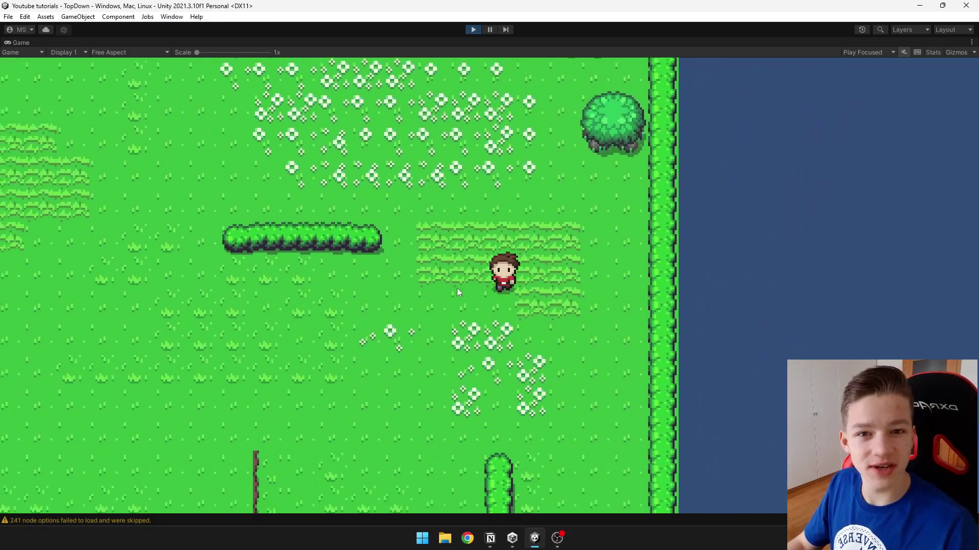
key(a)
key(w)
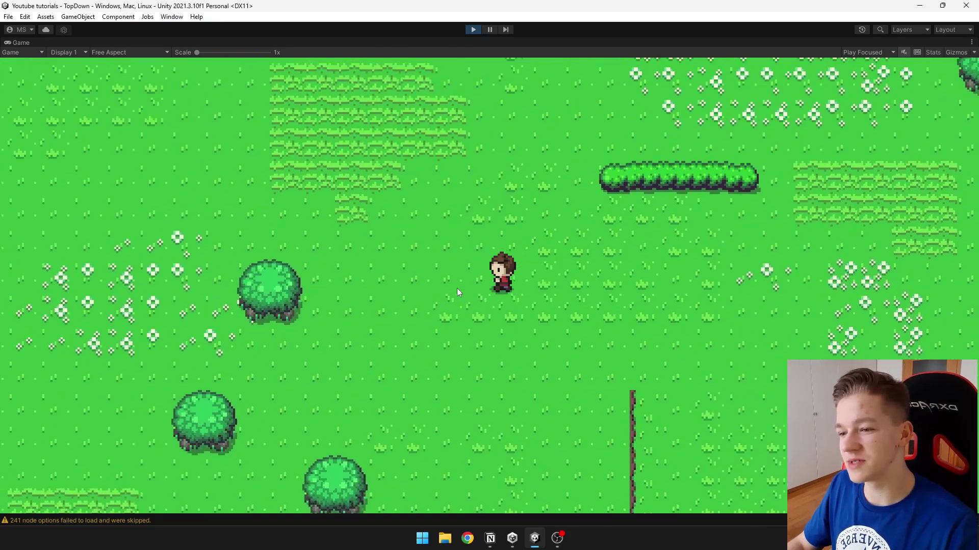
key(w)
key(d)
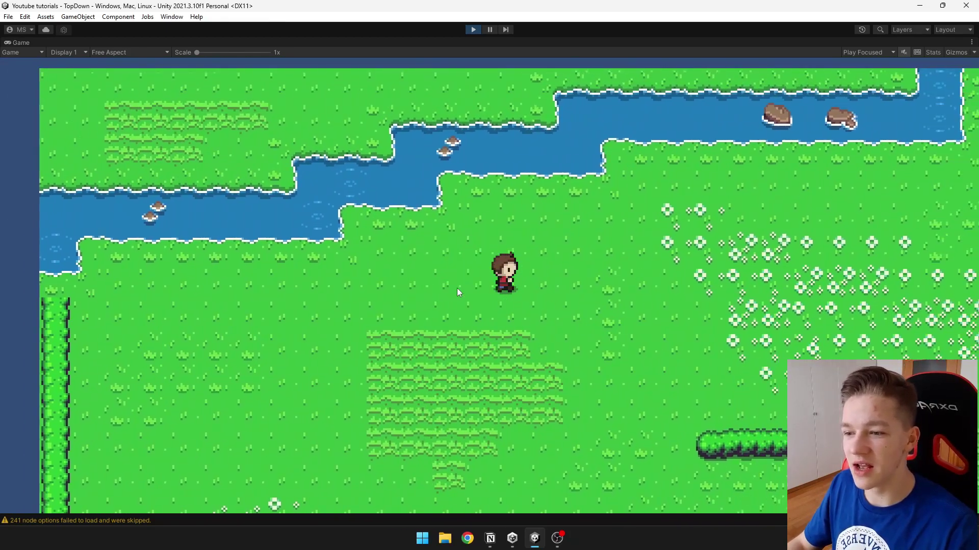
key(d)
key(s)
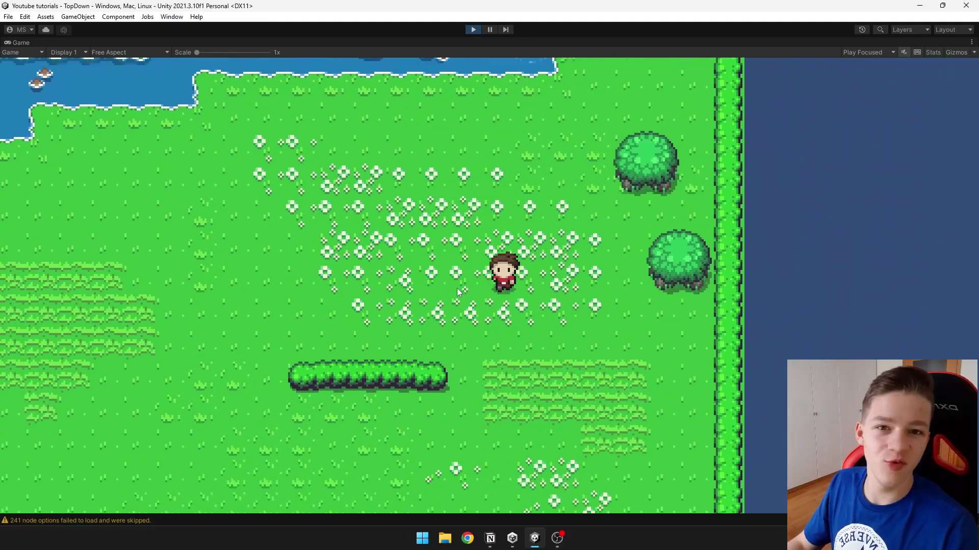
key(a)
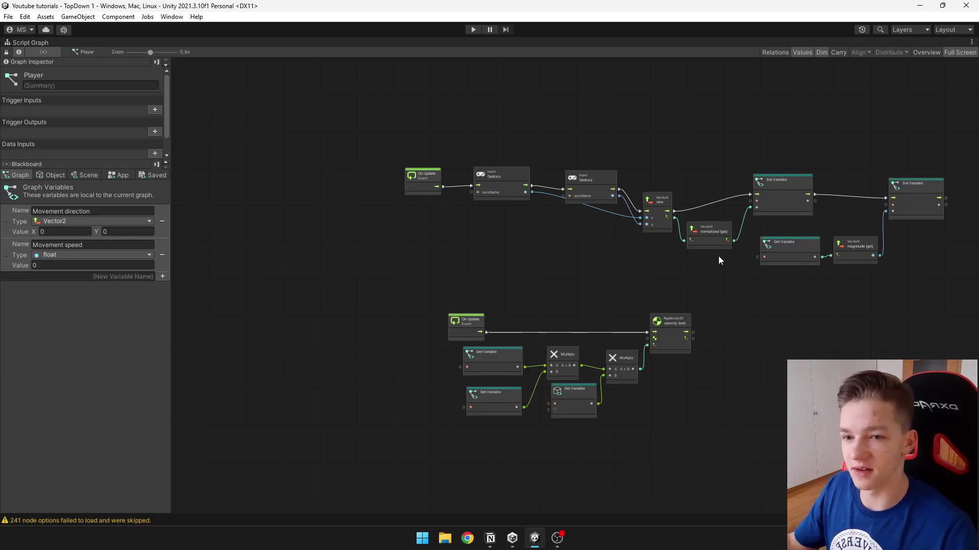
- Exit the full-screen script graph, open the Animation window and dock it beside the Script Graph
click(956, 53)
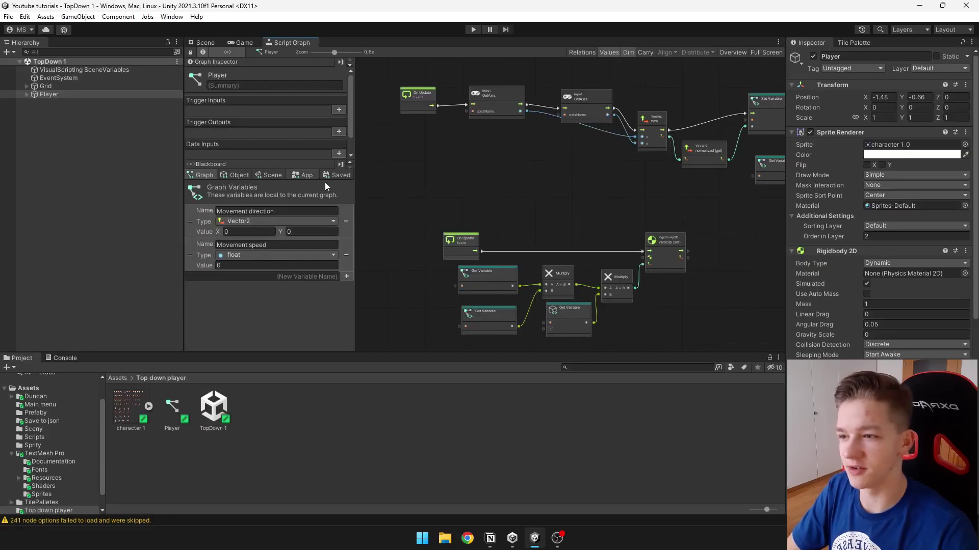
click(171, 17)
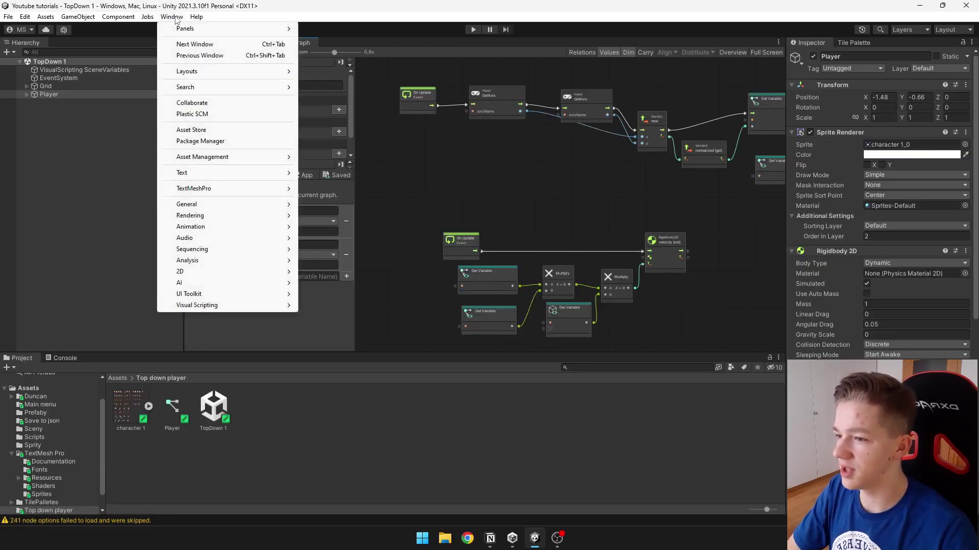
mouse_move(207, 226)
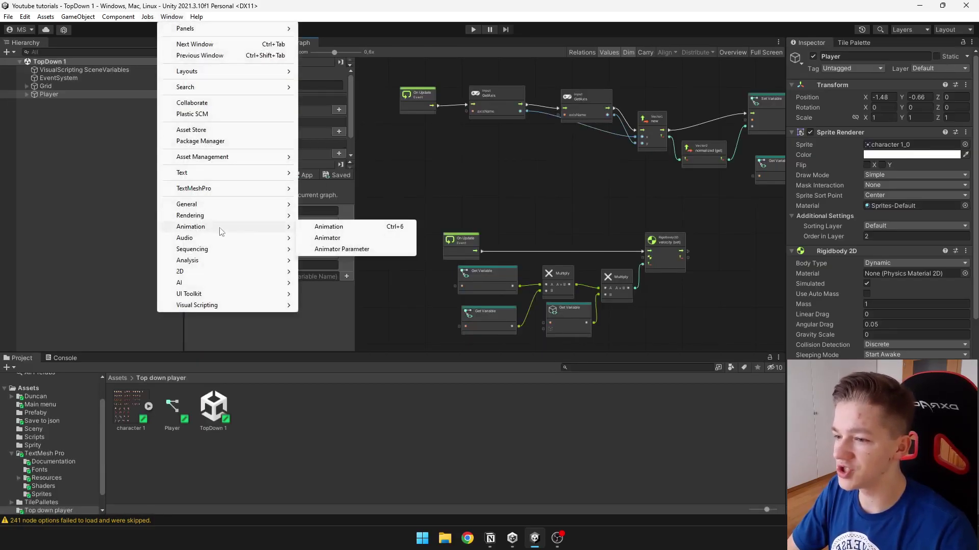
click(335, 228)
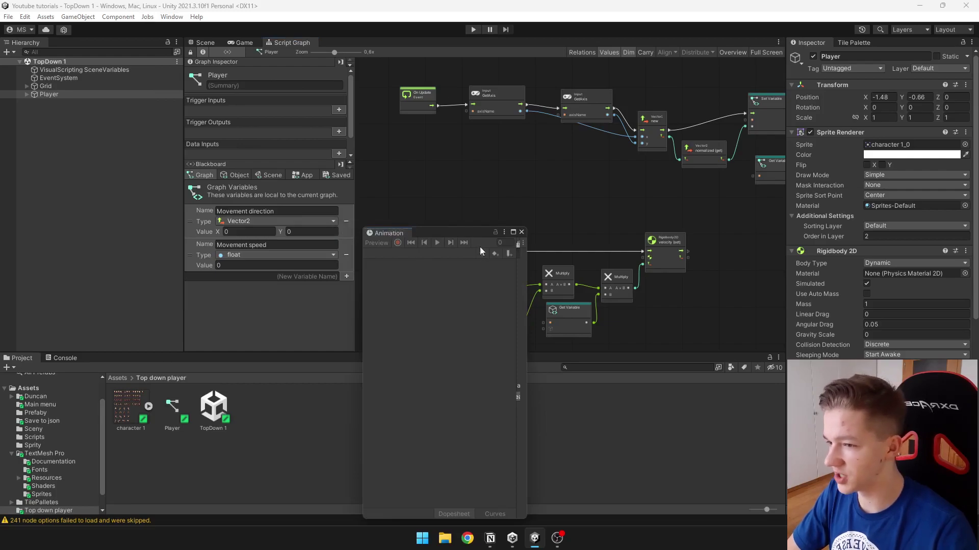
drag(388, 233, 371, 40)
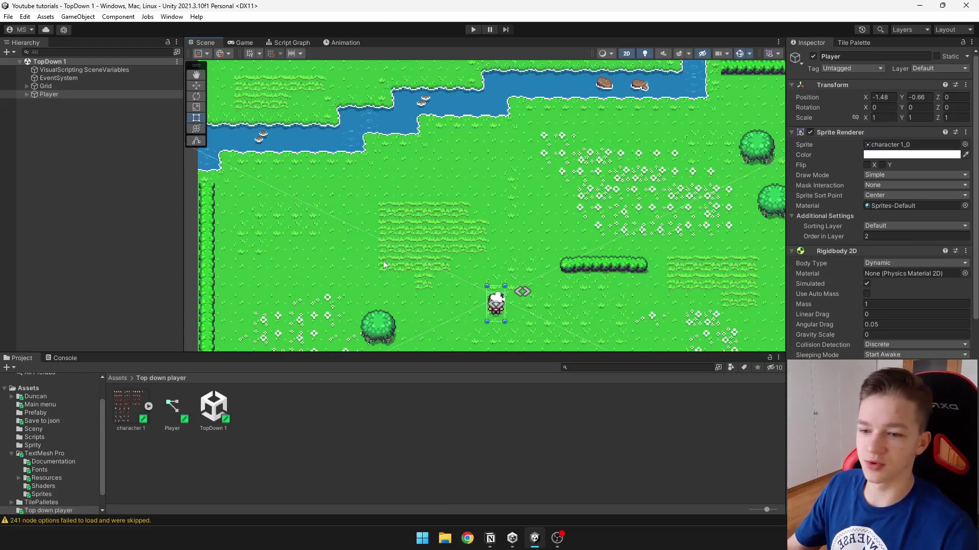
- Create an animator and a first animation clip named Idle-left for the Player object in the Top down player folder
click(69, 95)
click(339, 43)
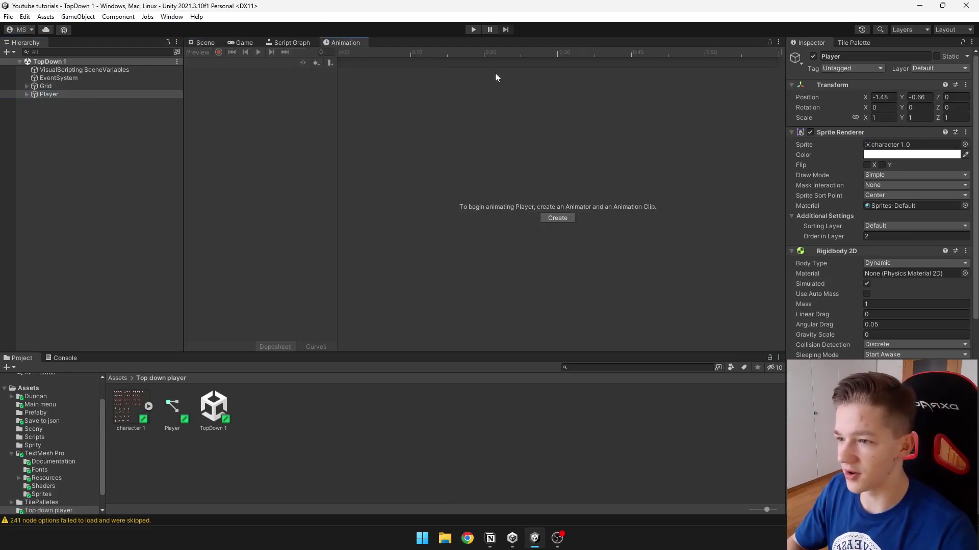
click(556, 220)
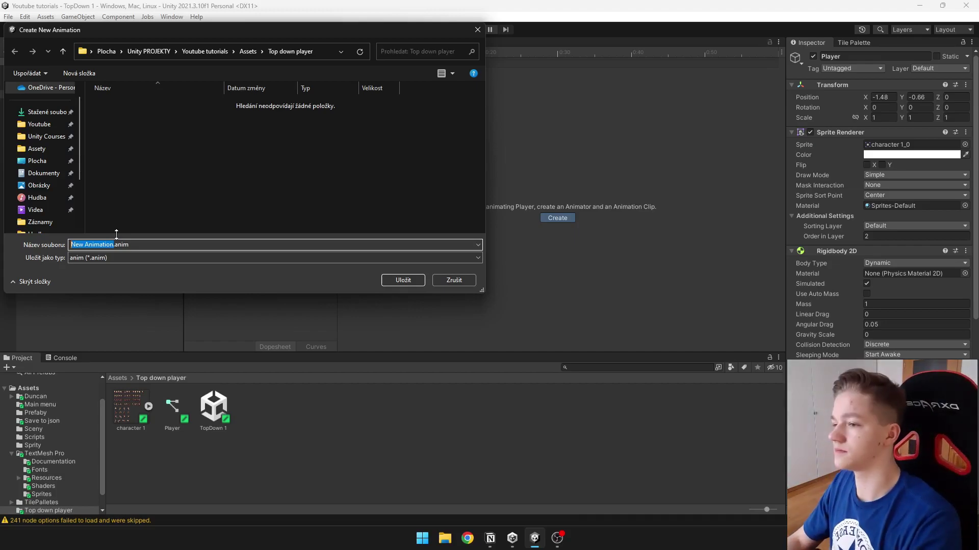
text(Idle-)
text(left)
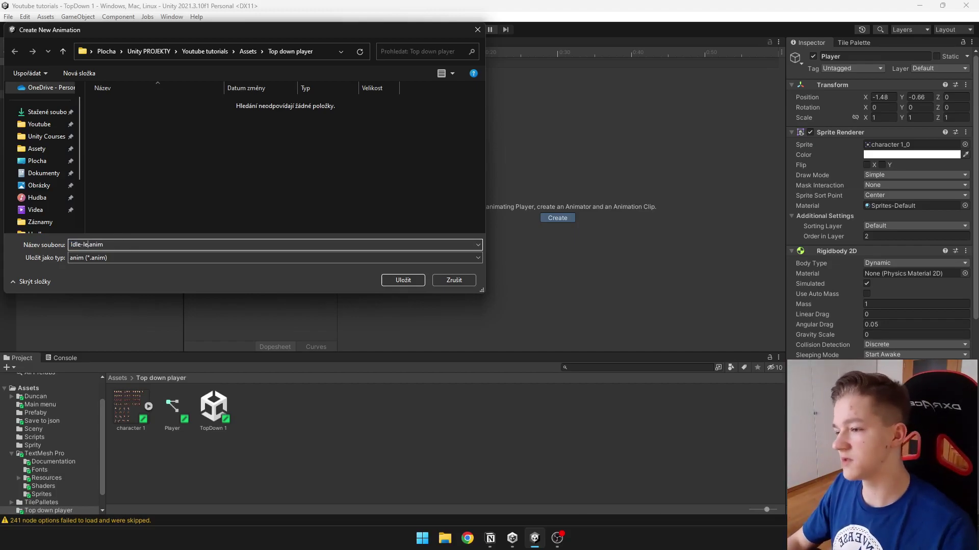
key(Return)
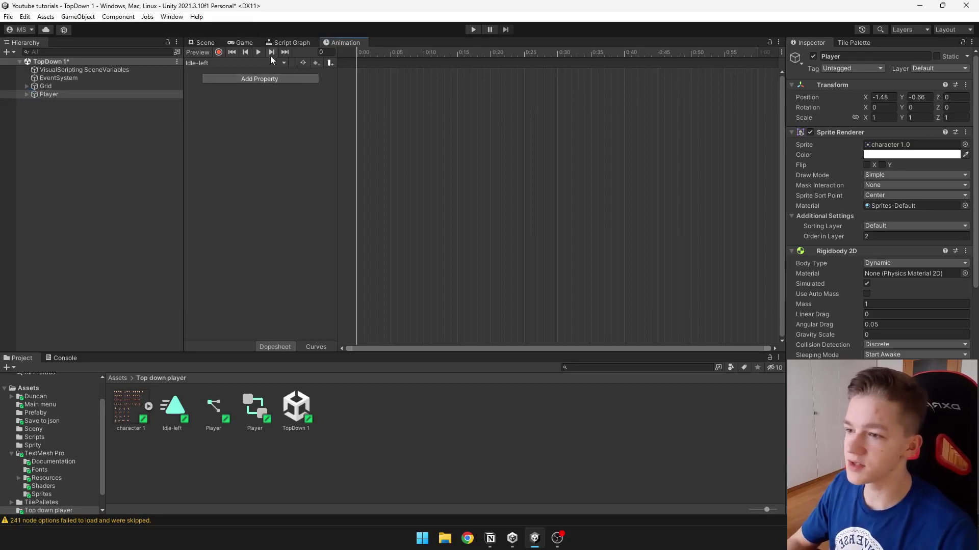
- Create the remaining Player clips: Idle-right, Idle-up, Idle-down, Movement-left, Movement-right, Movement-up and Movement-down
click(283, 63)
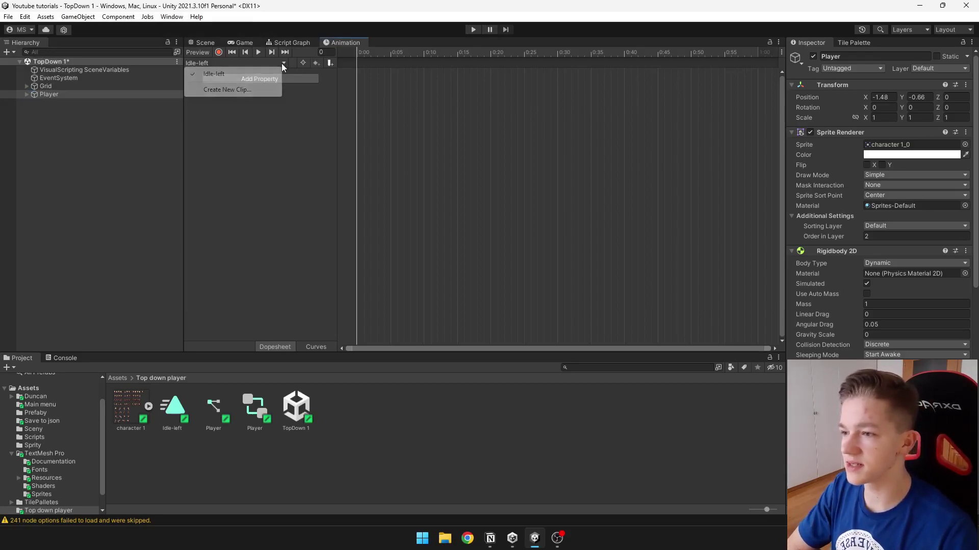
click(219, 88)
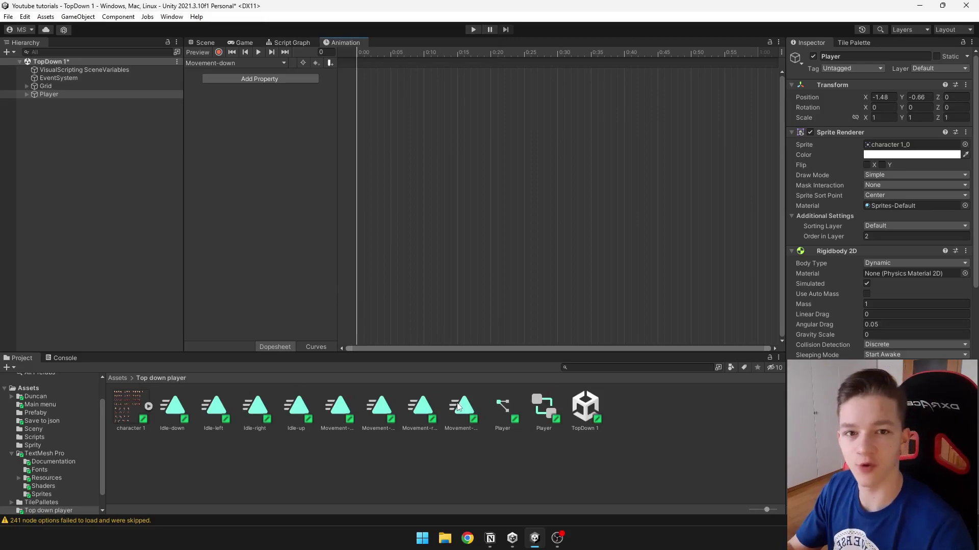
- Place the first front-facing sprite of the character 1 sheet at the start of the Idle-down clip
click(240, 63)
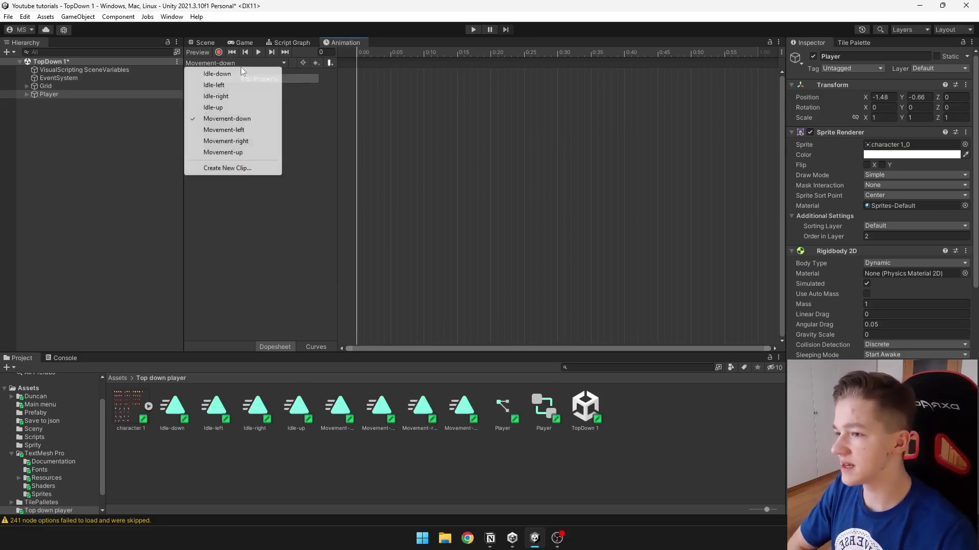
click(217, 74)
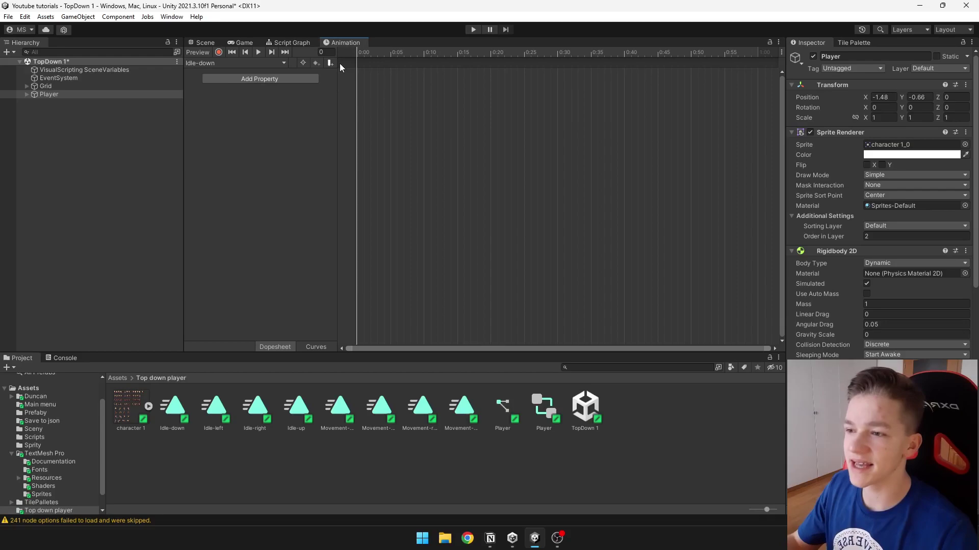
click(148, 407)
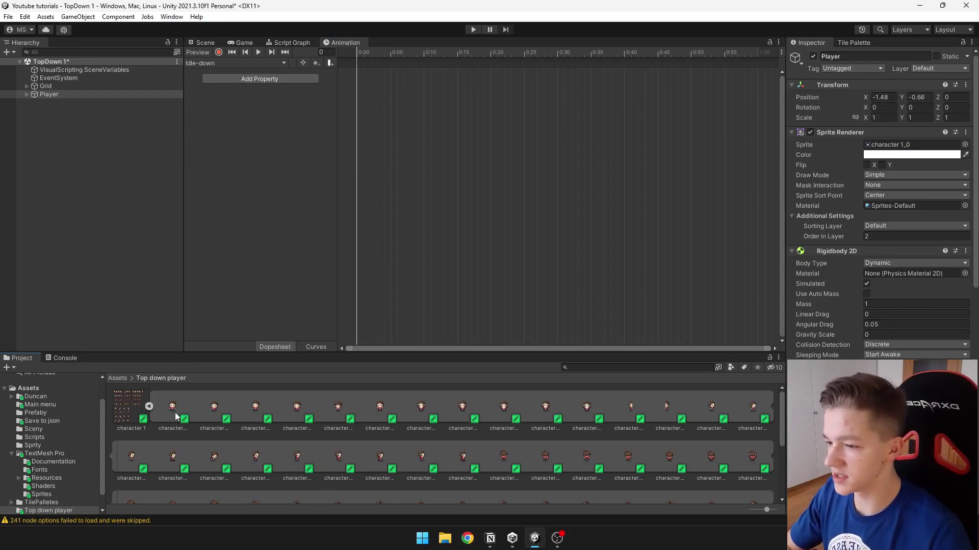
drag(172, 411, 442, 173)
drag(349, 87, 357, 79)
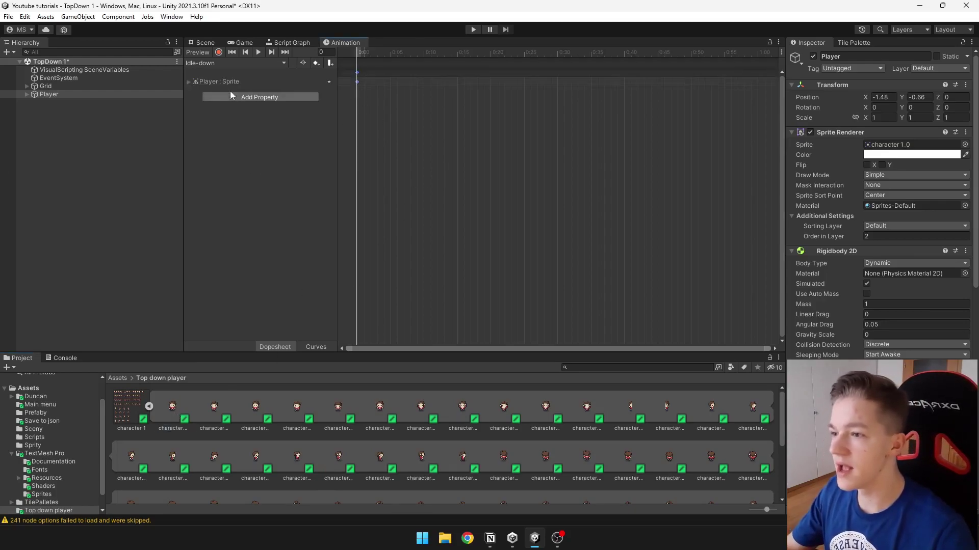
- Fill the remaining idle clips, including Idle-left and Idle-up, with their matching character sprite at the first frame
click(235, 63)
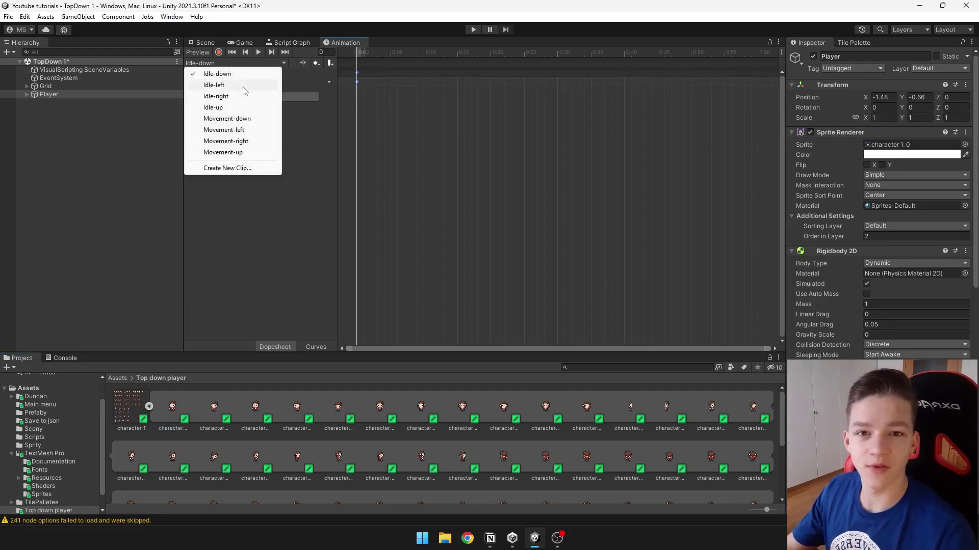
click(237, 107)
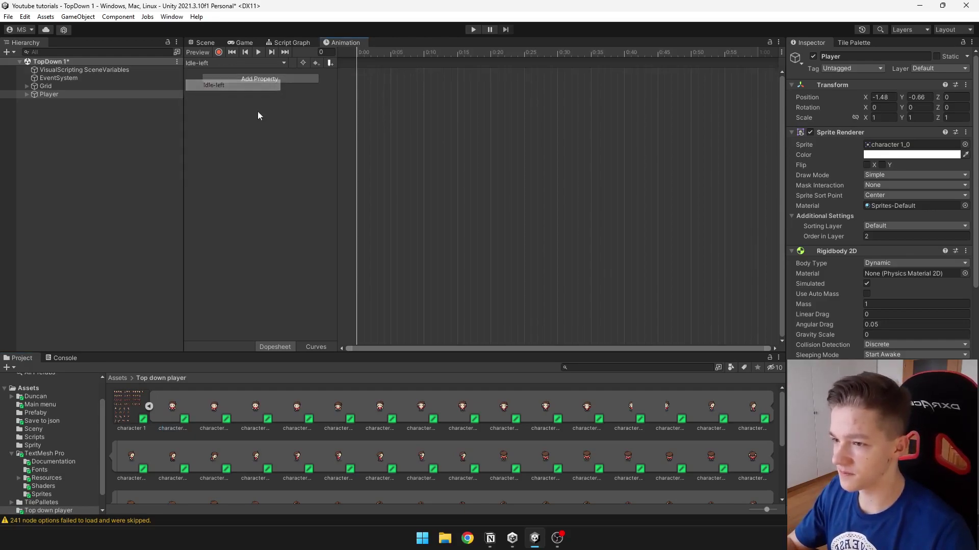
- Add the first four front-facing character 1 sprites as walking frames at the start of the Movement-down clip
click(235, 63)
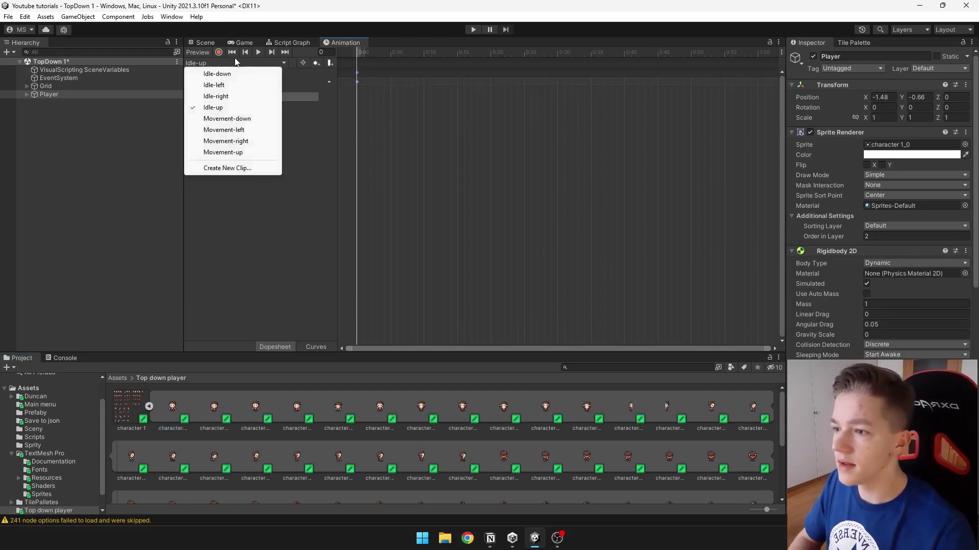
click(240, 119)
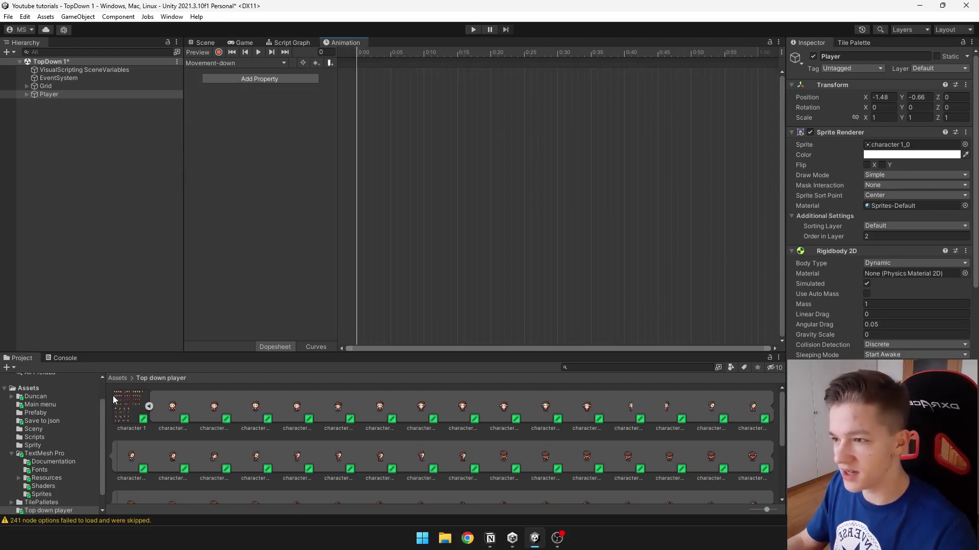
click(177, 419)
click(295, 416)
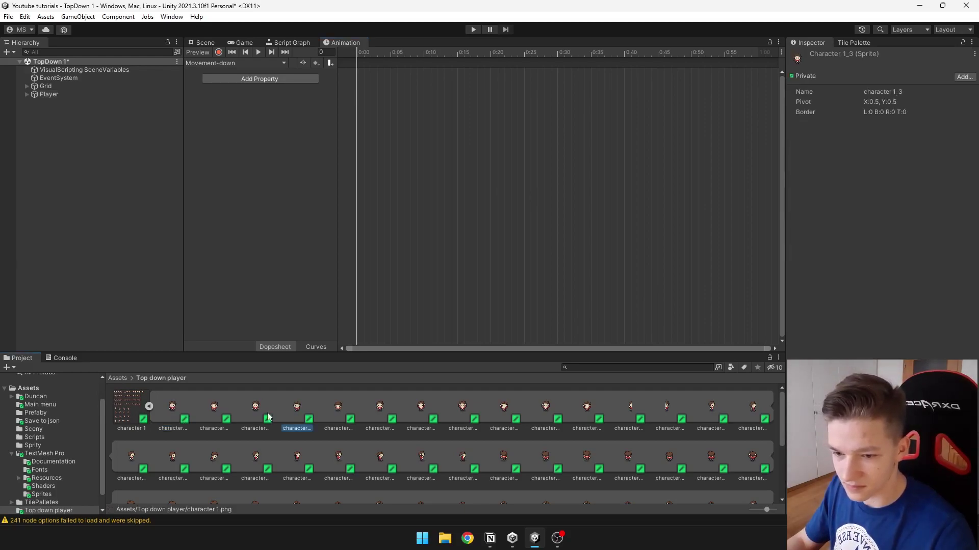
click(259, 414)
click(176, 413)
shift+click(288, 410)
drag(285, 410, 376, 74)
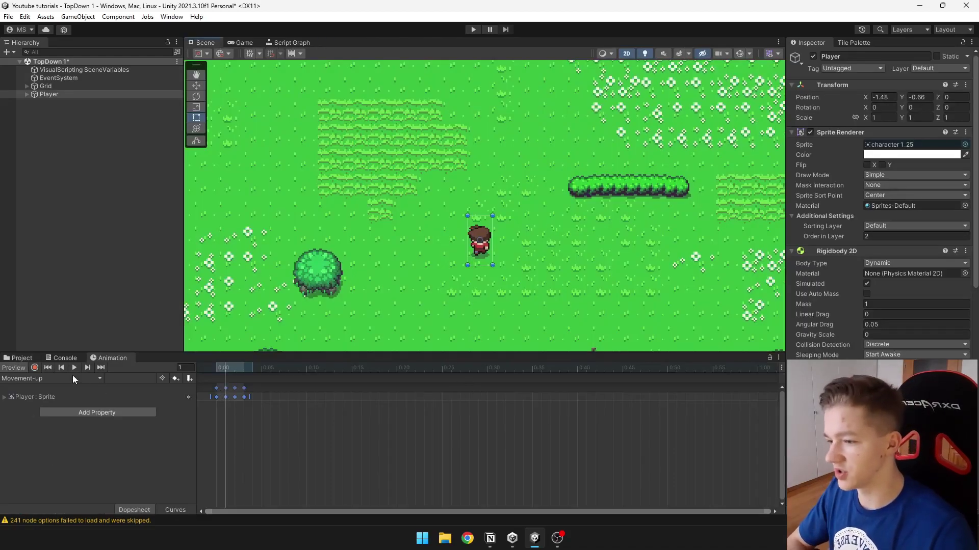
- Preview the Movement-up animation on the player in the scene
click(74, 367)
scroll(457, 252, up, 1)
scroll(457, 253, up, 1)
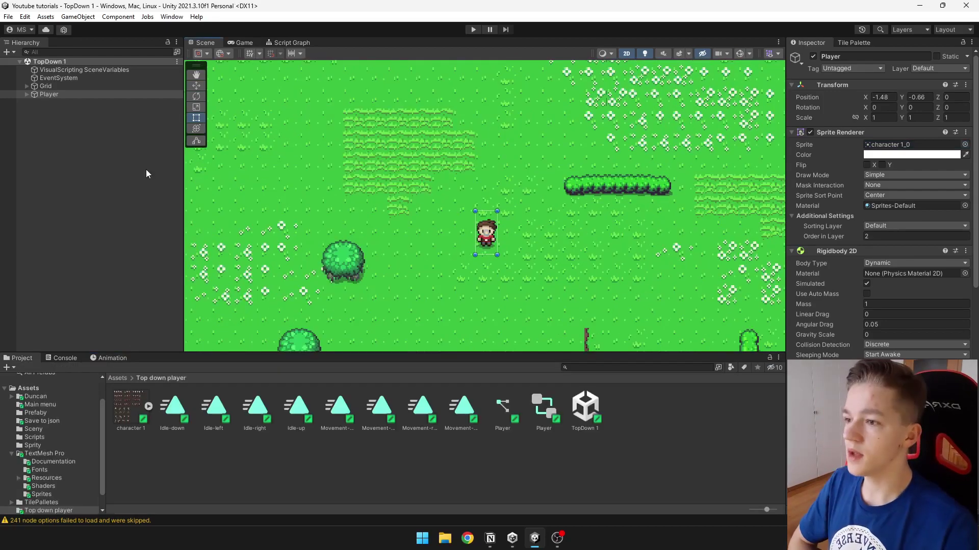
- Open the Animator window and delete all idle and movement states from the Player controller's base layer
click(172, 16)
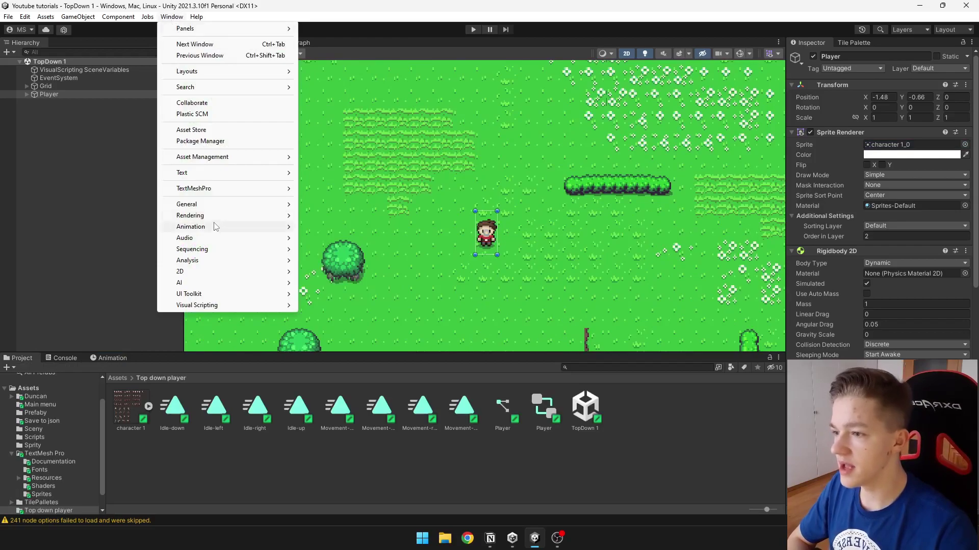
mouse_move(211, 226)
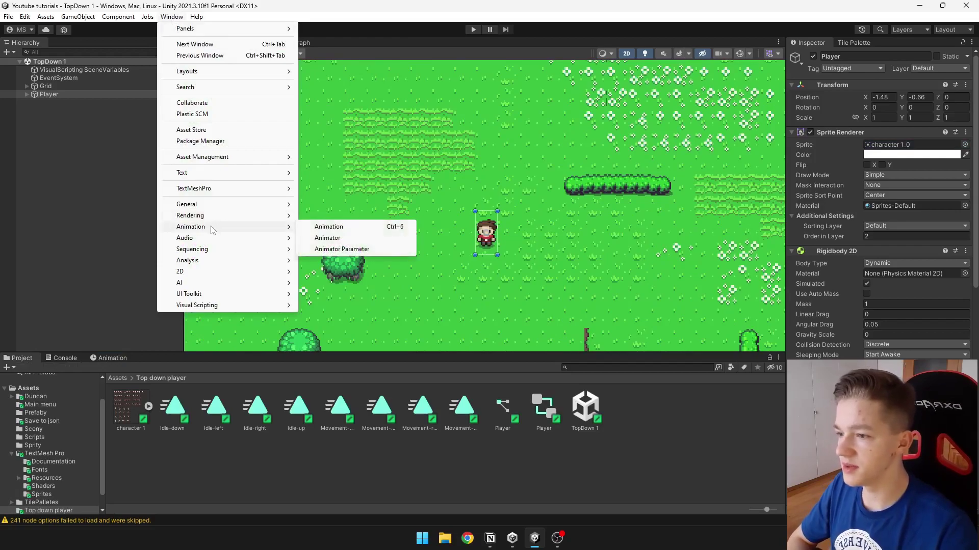
click(342, 238)
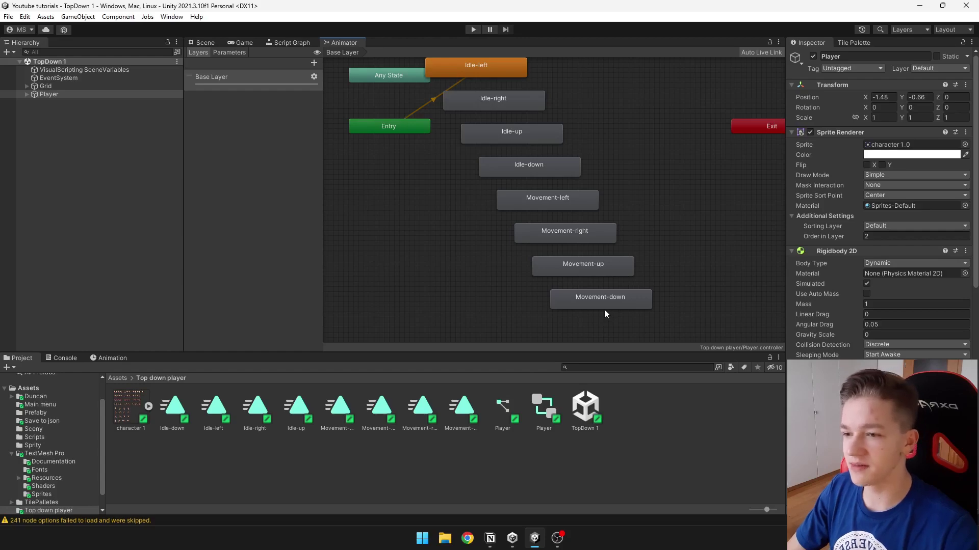
drag(666, 319, 484, 73)
key(Delete)
- Create a new blend tree state on the base layer and place it below the Entry node
scroll(411, 196, up, 4)
click(452, 210)
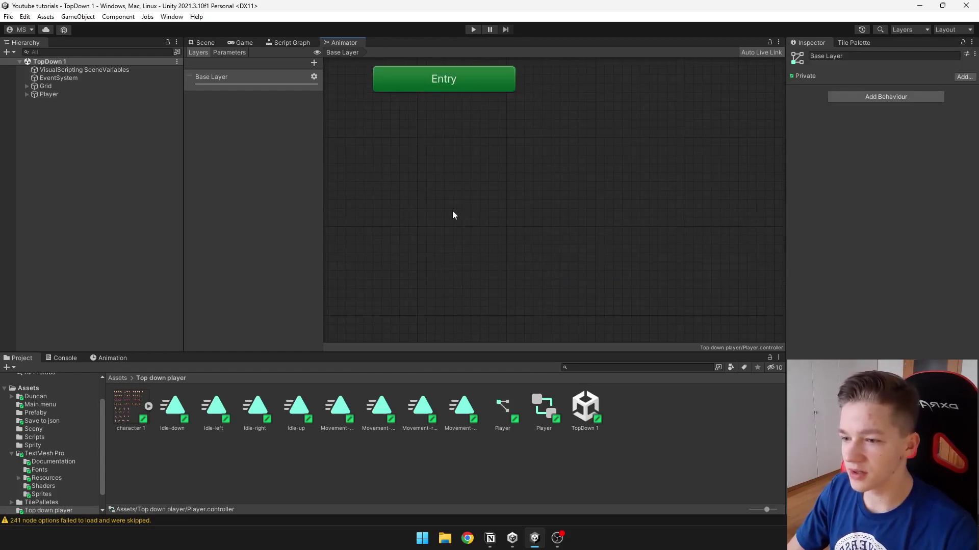
right_click(452, 210)
mouse_move(491, 218)
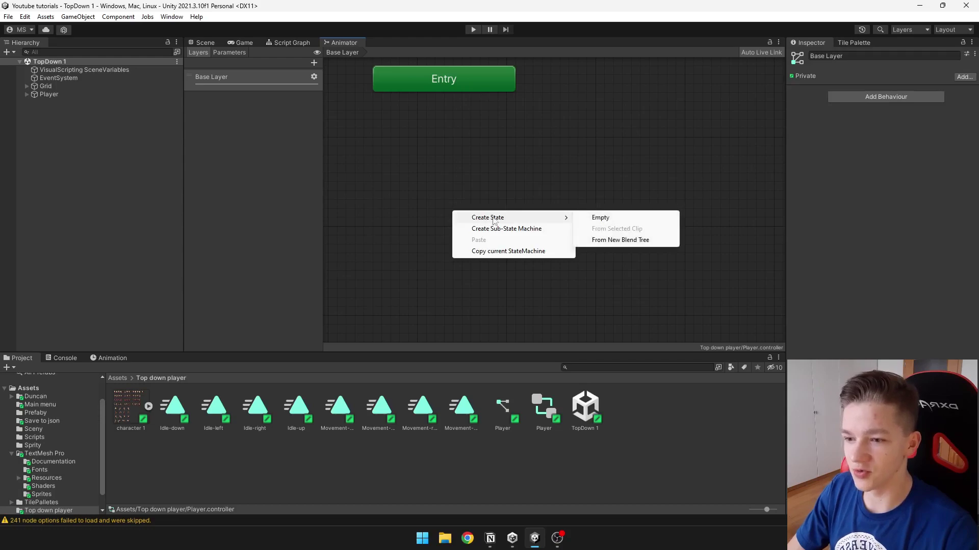
click(639, 240)
drag(573, 234, 522, 241)
scroll(516, 255, down, 4)
click(514, 264)
click(485, 253)
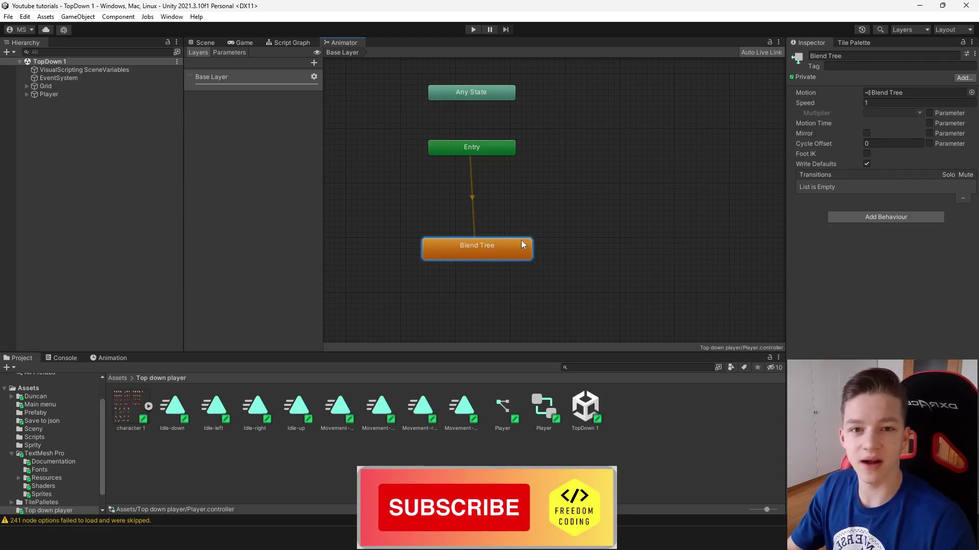
click(350, 148)
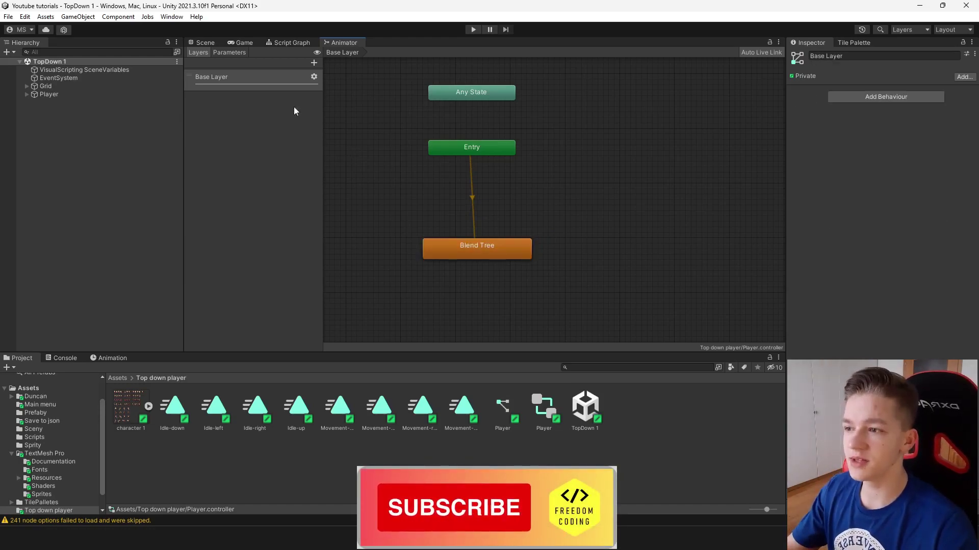
- Rename the Blend animator parameter to Horizontal
click(230, 53)
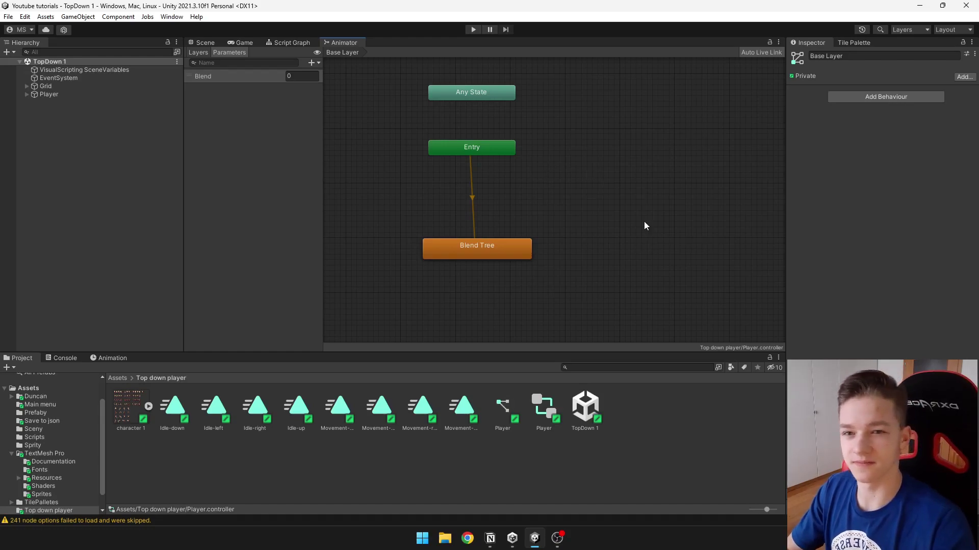
double_click(203, 76)
text(Hotizo)
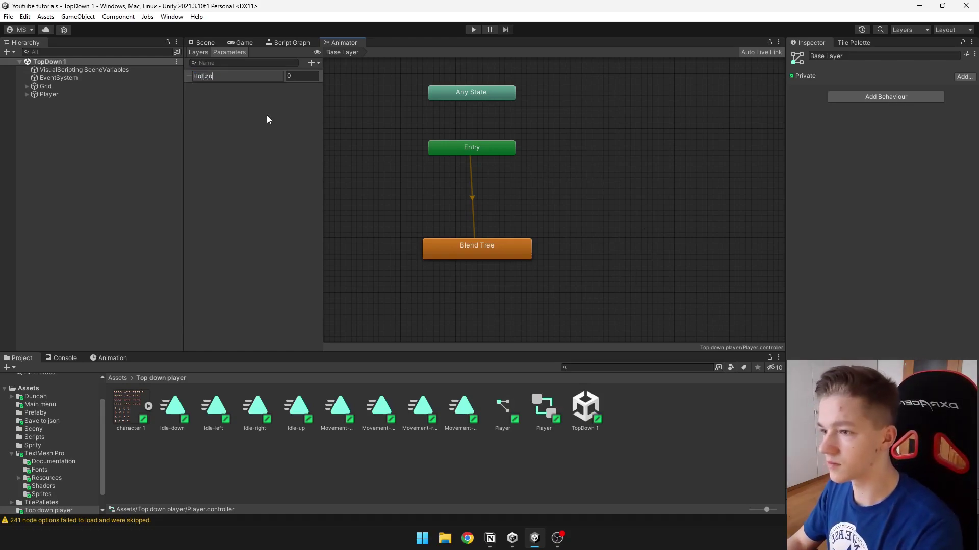
key(BackSpace)
key(BackSpace)
key(BackSpace)
key(BackSpace)
text(ri)
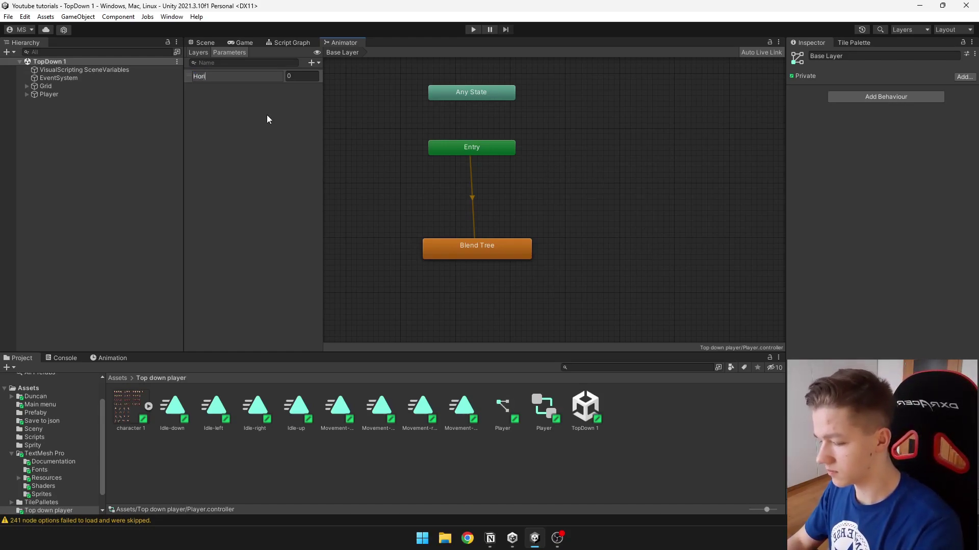
text(zontal)
key(Return)
- Add two float animator parameters named Vertical and Speed
click(315, 63)
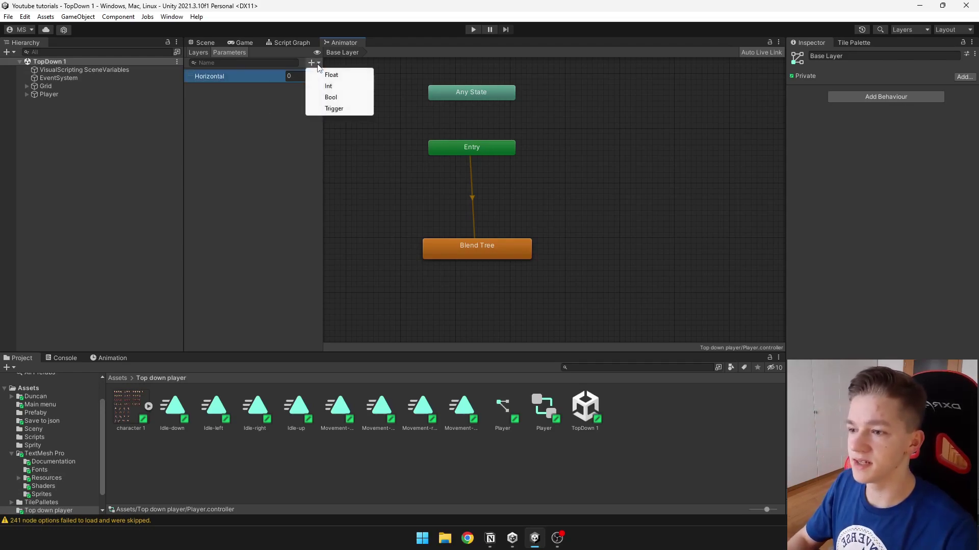
click(332, 76)
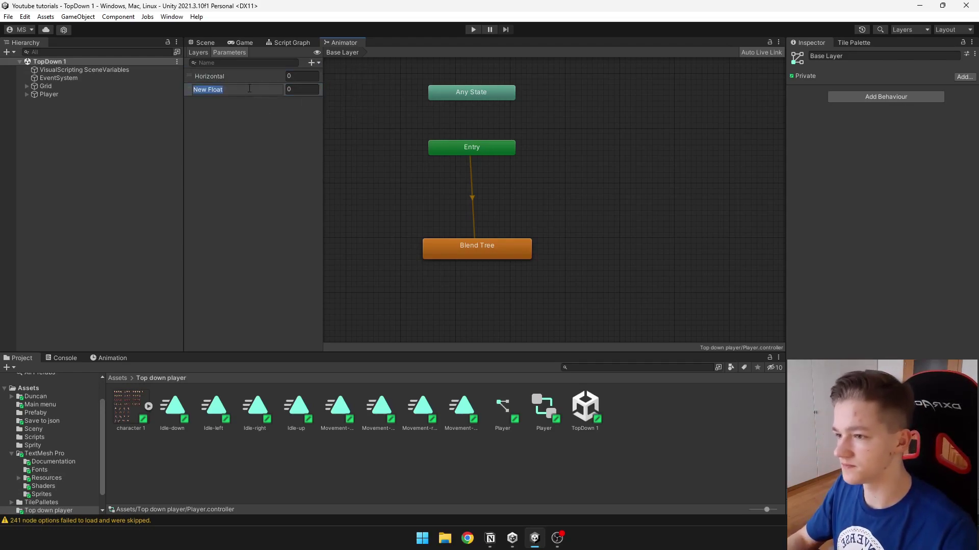
text(Vertical)
key(Return)
click(312, 62)
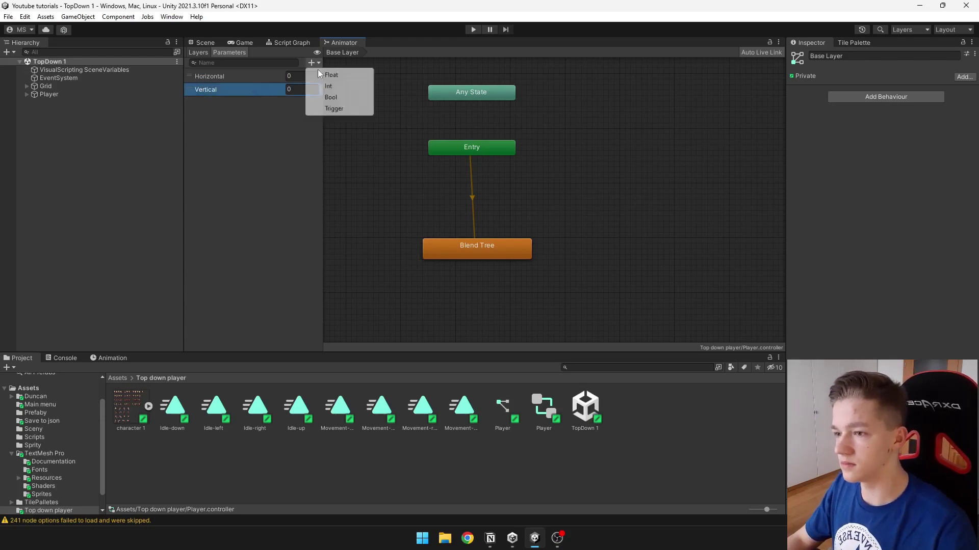
click(332, 76)
text(Speed)
key(Return)
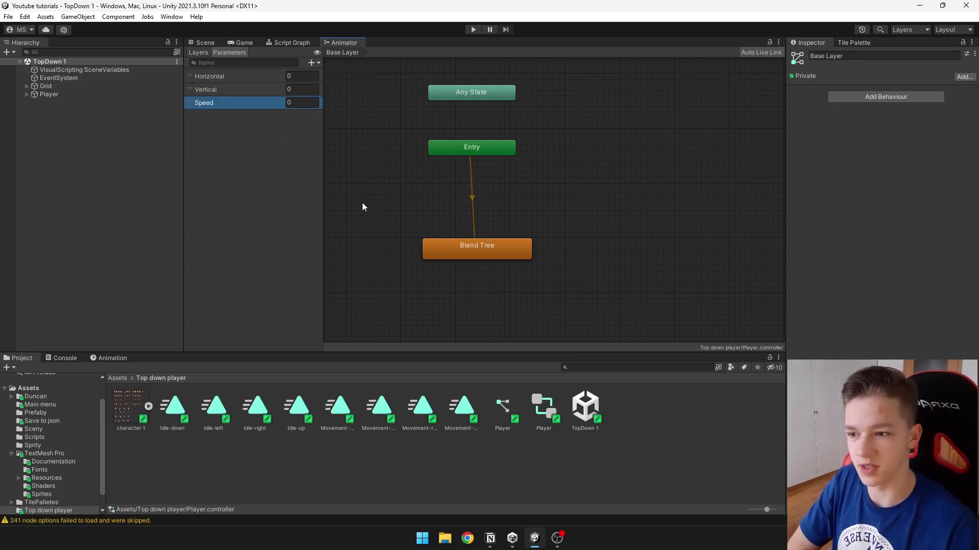
- Open the blend tree and set its blend type to 2D Simple Directional, using the Horizontal and Vertical parameters
click(447, 206)
double_click(506, 249)
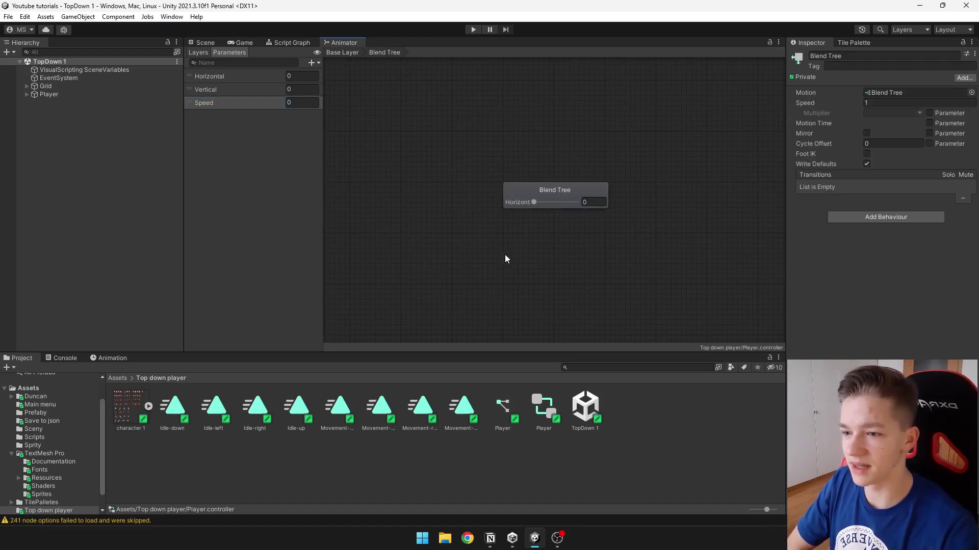
click(556, 196)
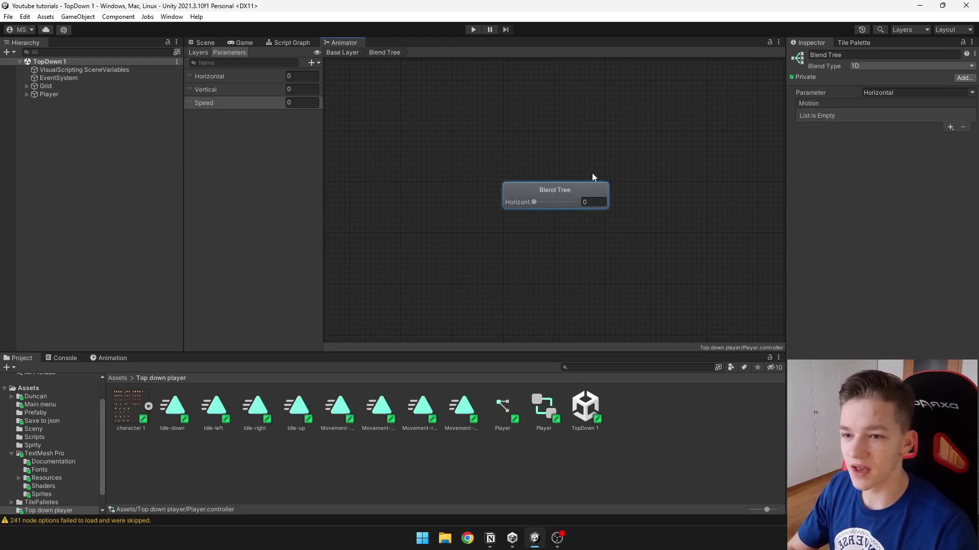
middle_drag(528, 161, 438, 159)
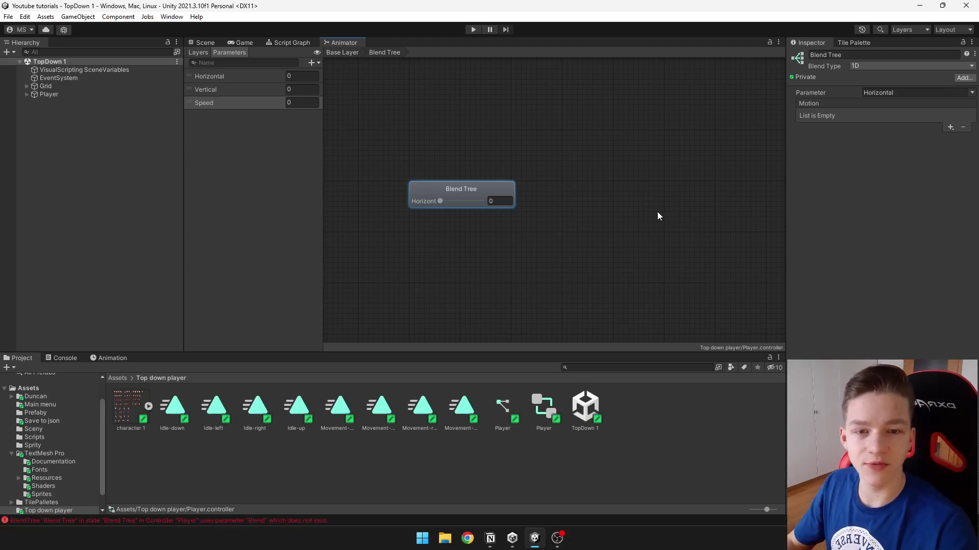
click(874, 67)
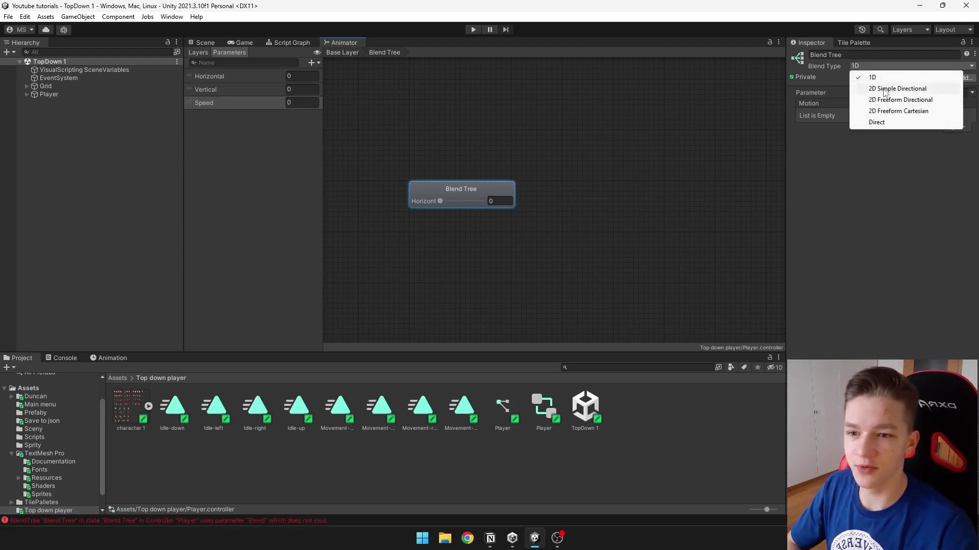
click(885, 89)
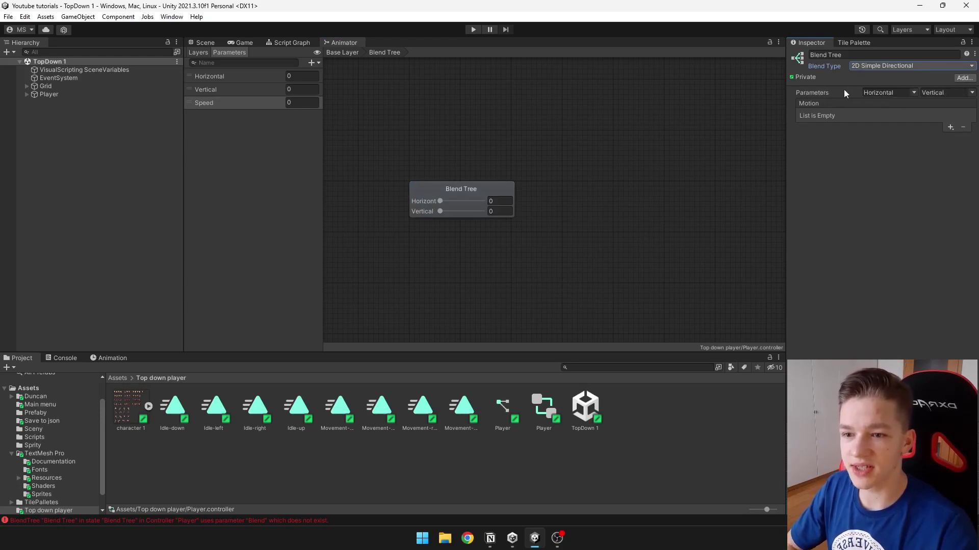
click(946, 92)
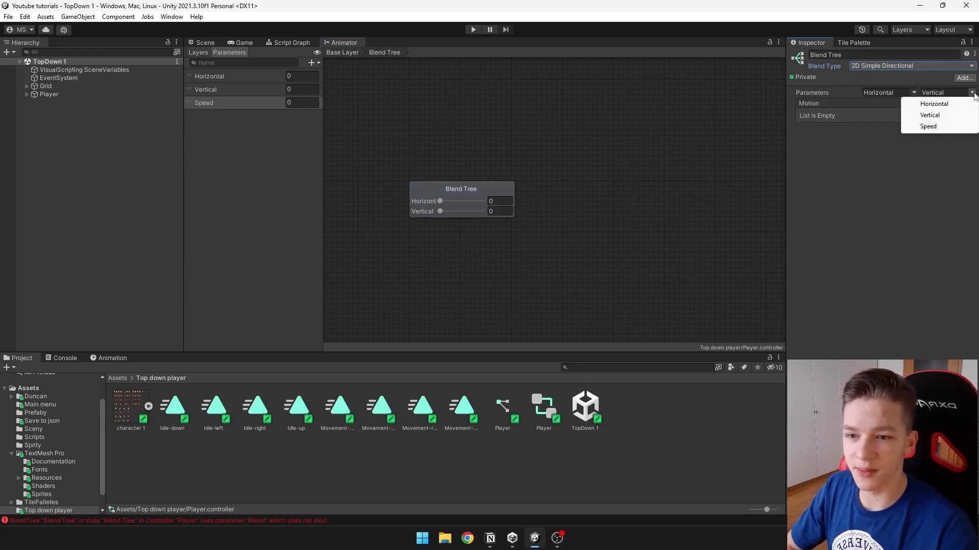
click(929, 115)
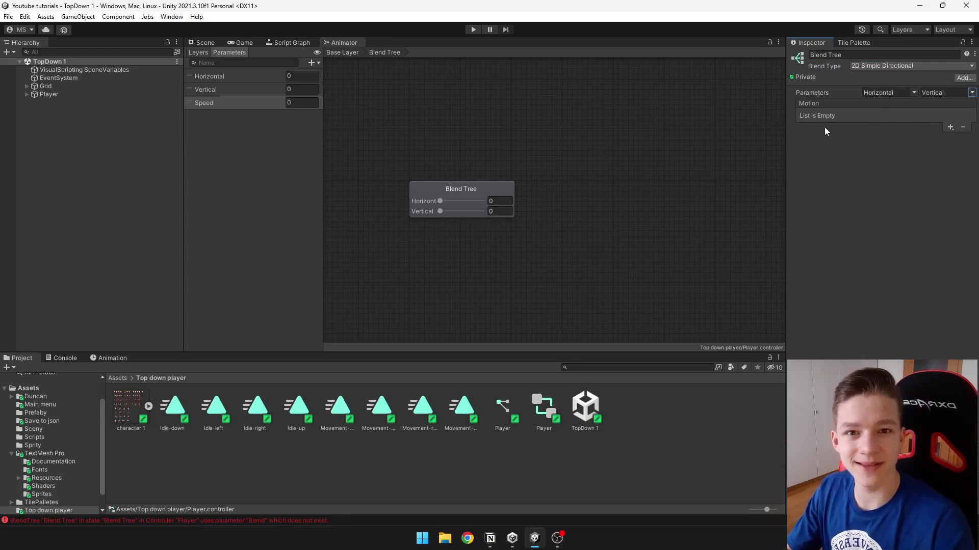
- Add four new child blend trees as motions of the main blend tree
click(950, 127)
click(935, 150)
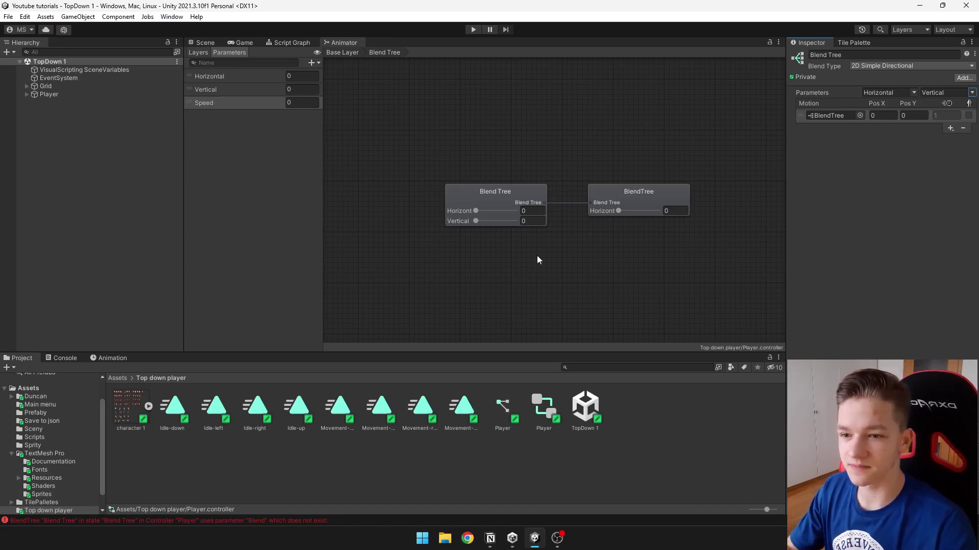
click(951, 129)
click(940, 151)
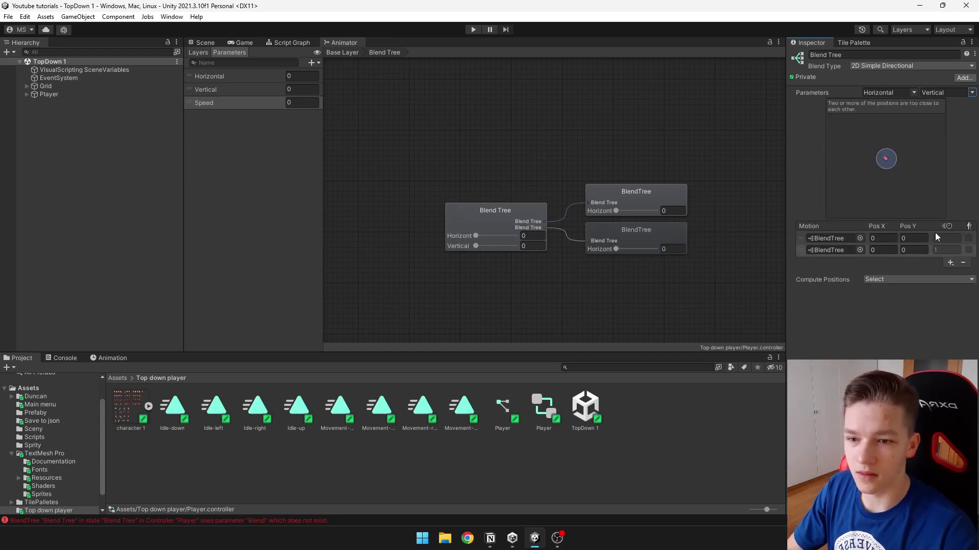
click(950, 263)
click(940, 284)
click(951, 274)
click(952, 295)
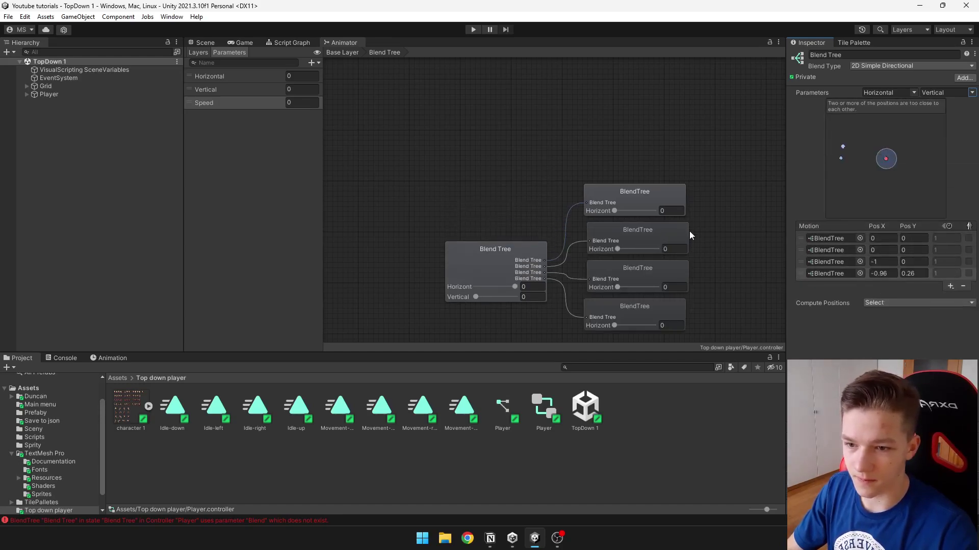
- Rename the first child blend tree Up and the second one Left
click(576, 153)
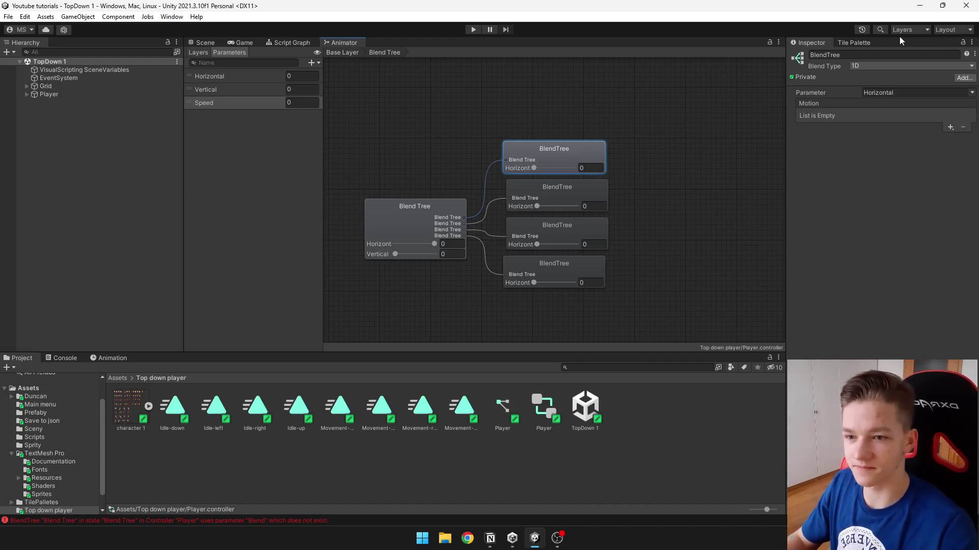
click(862, 54)
text(Up)
click(571, 196)
click(861, 54)
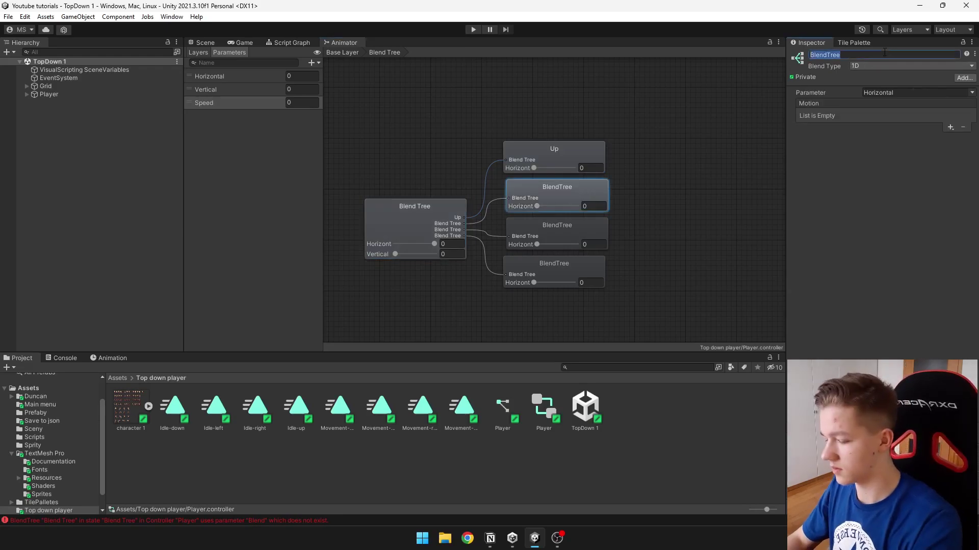
text(Left)
- Rename the third child blend tree Down and the fourth one Right
click(571, 230)
click(862, 54)
text(Down)
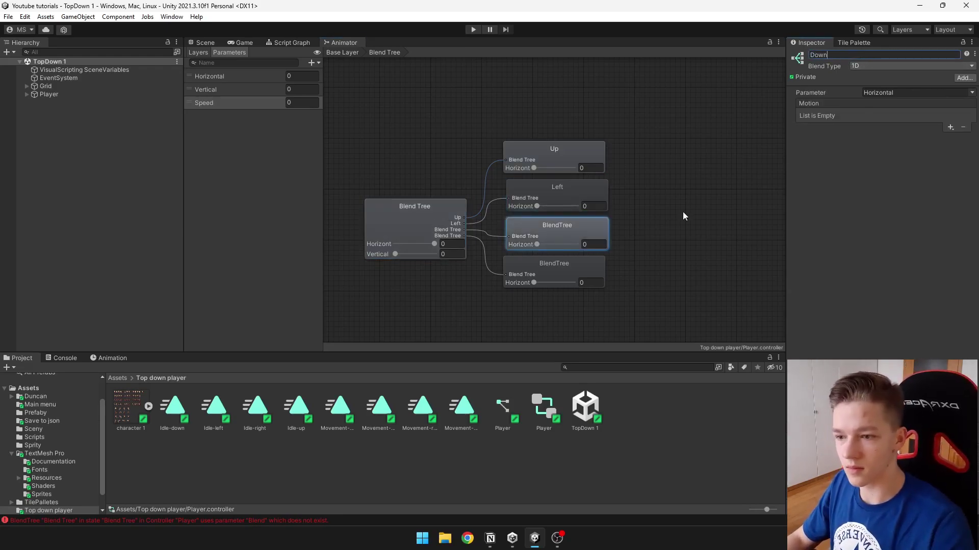
click(554, 266)
click(886, 54)
text(Right)
click(614, 157)
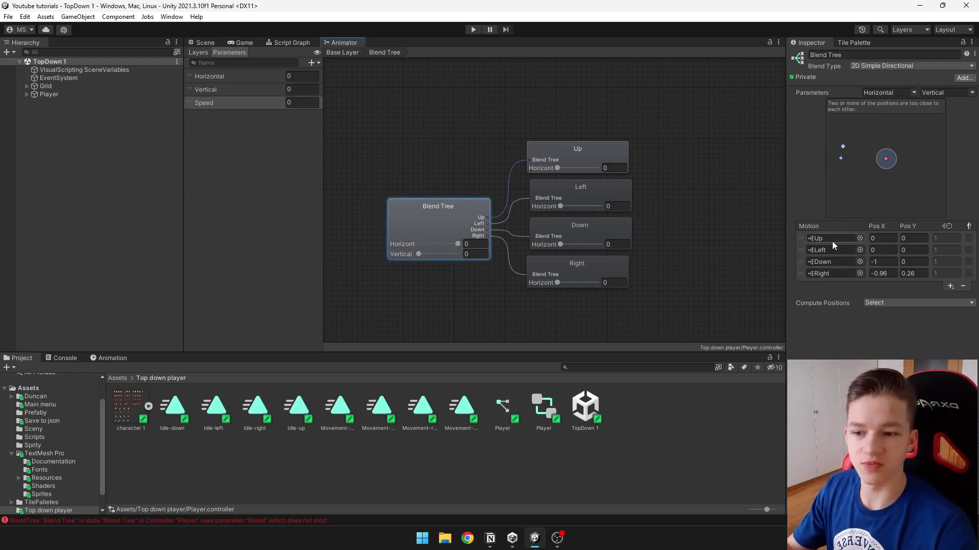
- In the main blend tree, set the Up motion's Pos Y to 1 and the Left motion's Pos X to -1
click(915, 238)
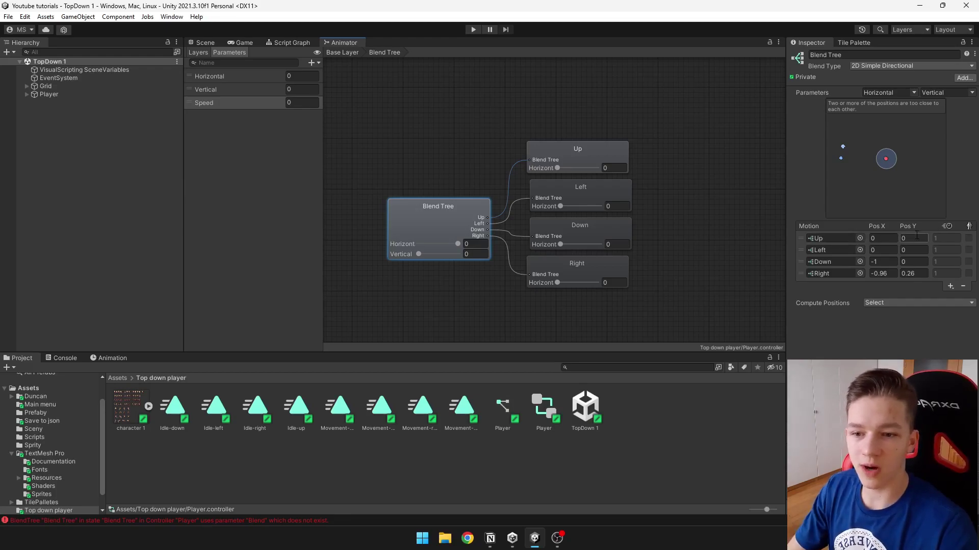
text(1)
key(Return)
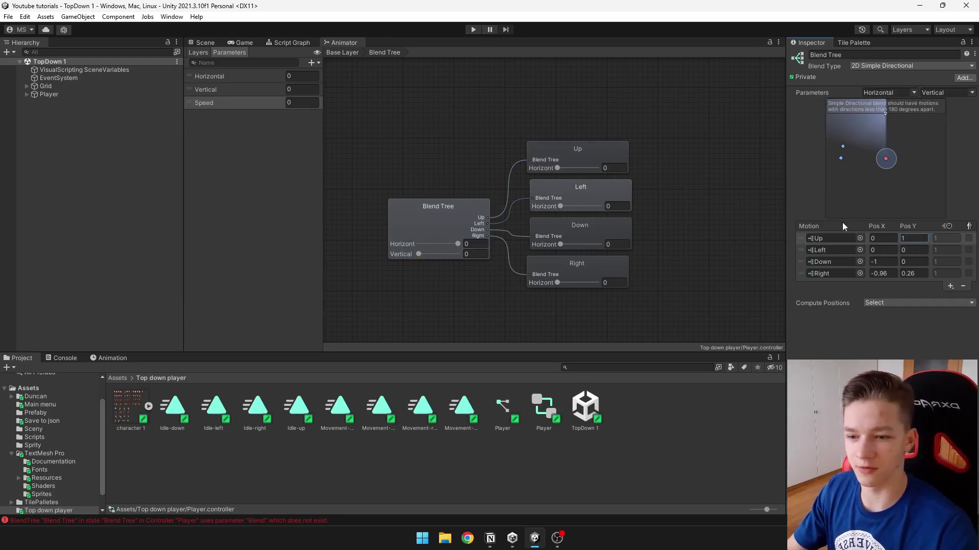
click(883, 249)
text(-1)
- Set the Down motion's position to X 0, Y -1 and the Right motion's position to X 1, Y 0
click(882, 262)
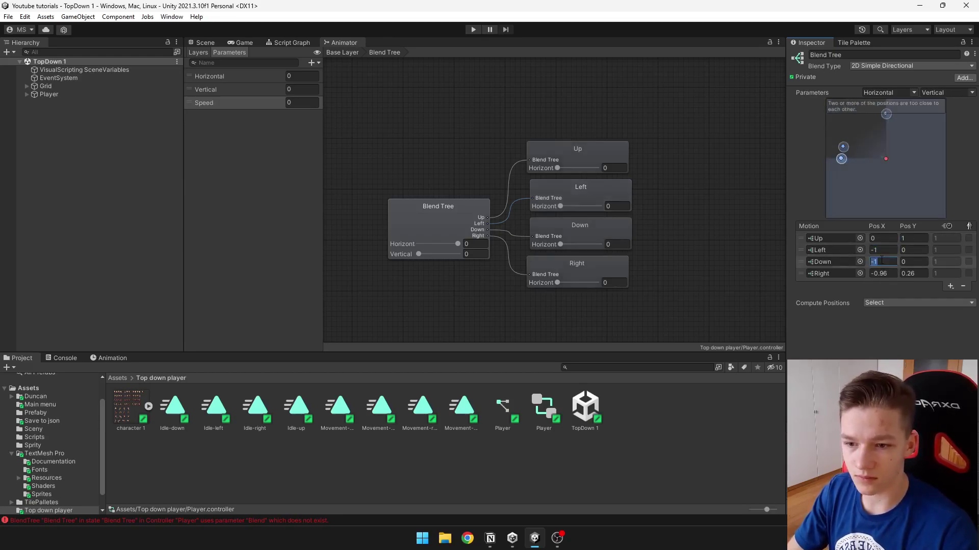
text(0)
key(Tab)
text(-1)
click(882, 273)
text(0)
key(Tab)
text(0)
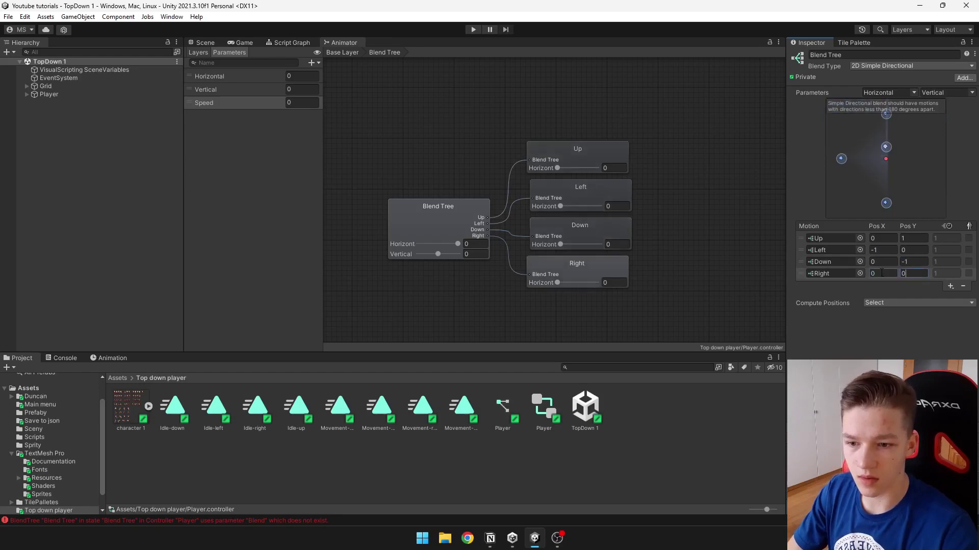
click(882, 274)
text(1)
click(870, 119)
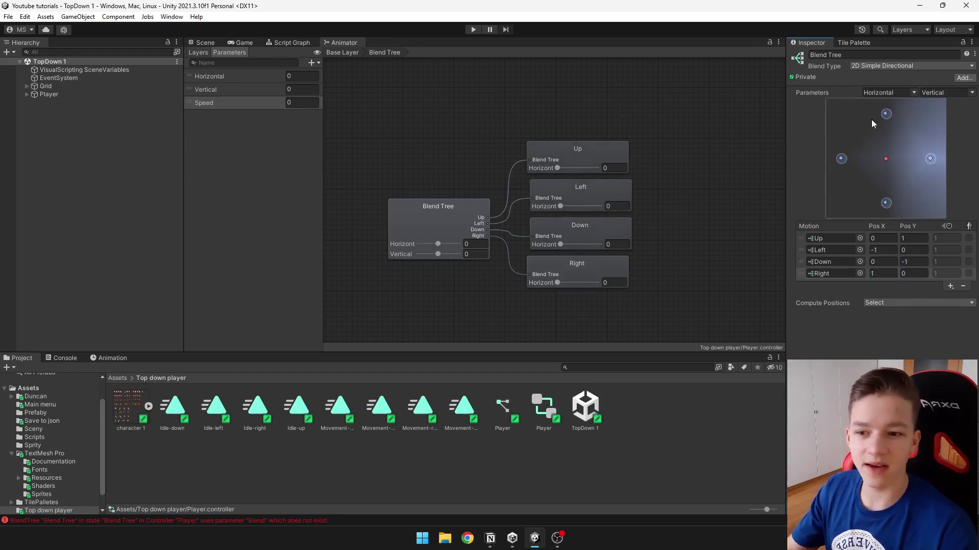
click(886, 210)
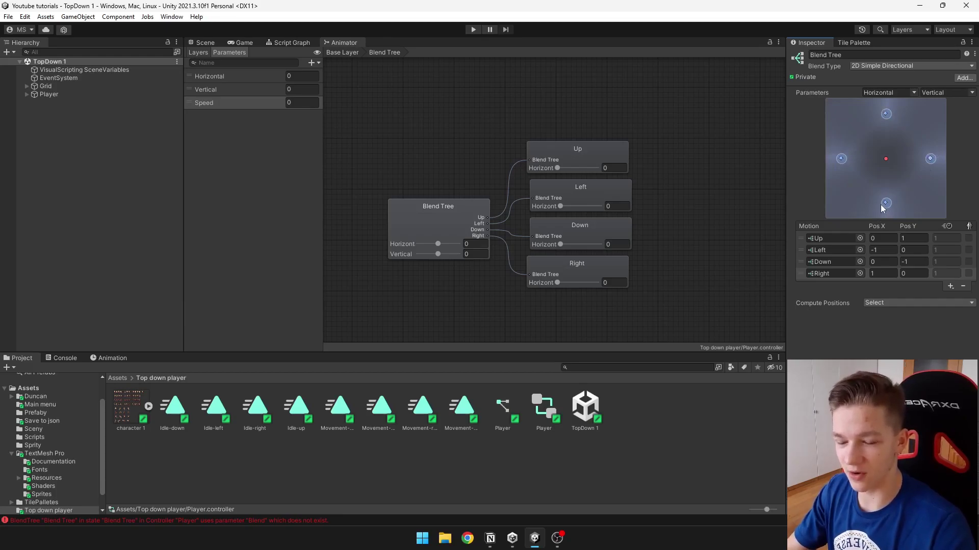
- Add two empty motion fields to the Up blend tree
click(579, 153)
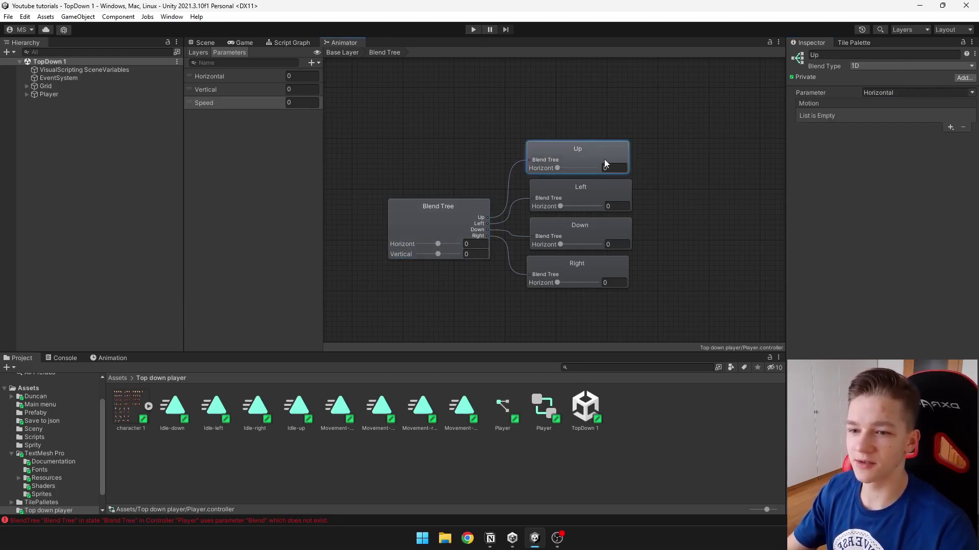
click(951, 127)
click(908, 135)
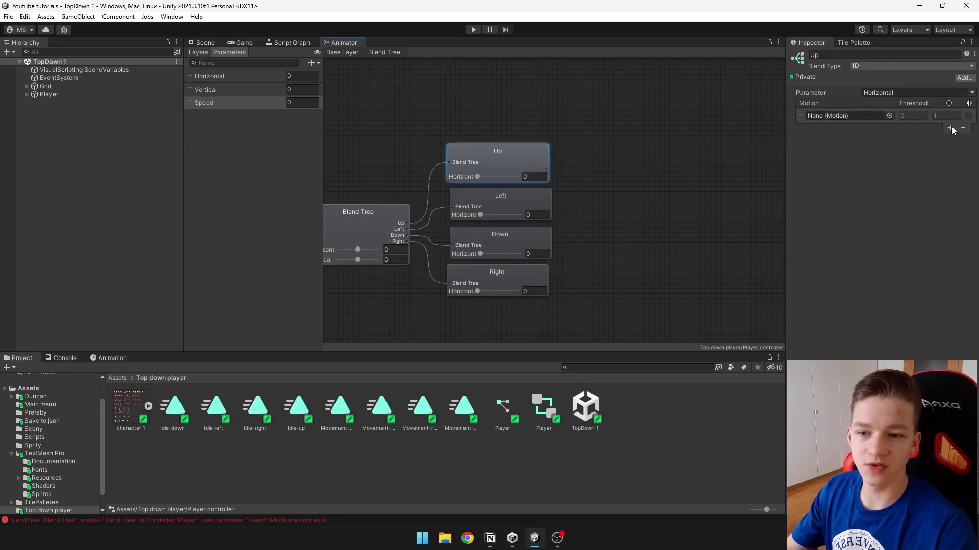
click(951, 128)
click(907, 136)
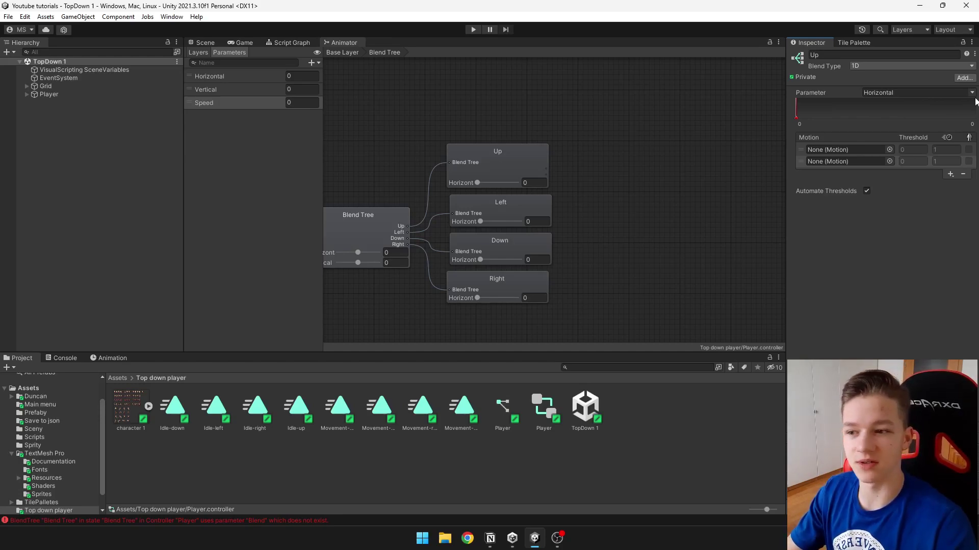
click(503, 173)
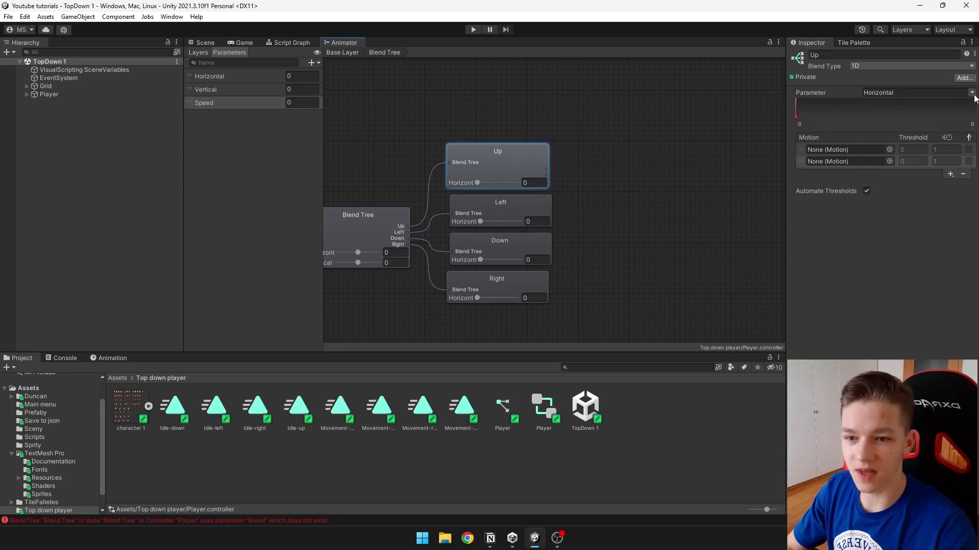
- Set the Up blend tree's parameter to Speed
click(515, 310)
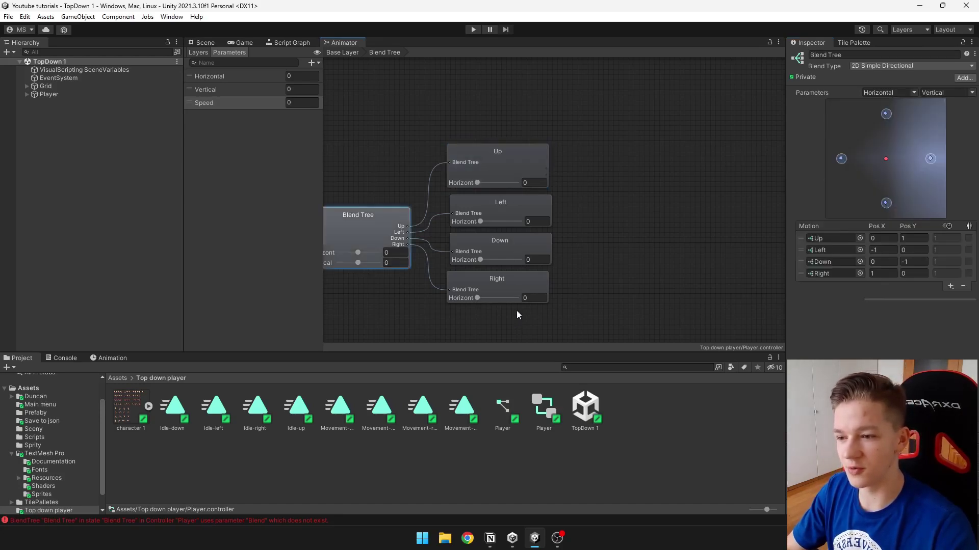
click(520, 151)
click(918, 92)
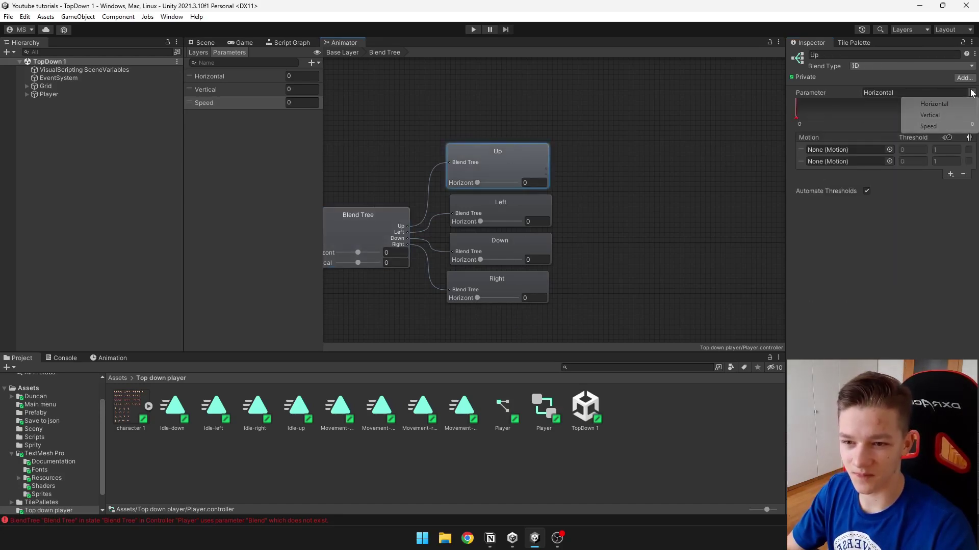
click(930, 126)
- Give the Left blend tree two empty motion fields and set its parameter to Speed
click(541, 208)
click(950, 128)
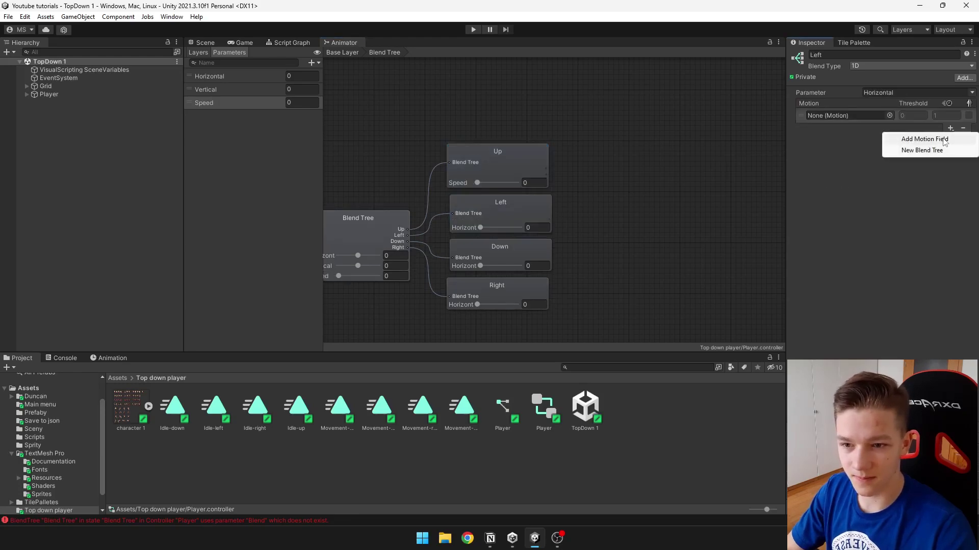
click(944, 141)
middle_drag(642, 205, 694, 178)
click(920, 92)
click(930, 126)
- Set the Down blend tree's parameter to Speed and add two empty motion fields to it
click(561, 232)
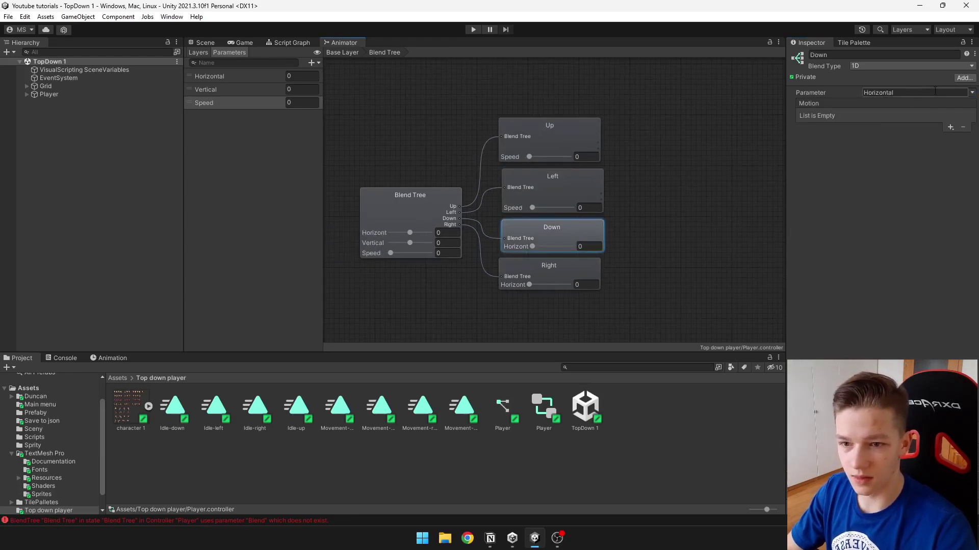
click(934, 92)
click(929, 127)
click(950, 128)
click(944, 139)
click(950, 128)
click(944, 140)
- Set the Right blend tree's parameter to Speed and add two empty motion fields to it
click(561, 281)
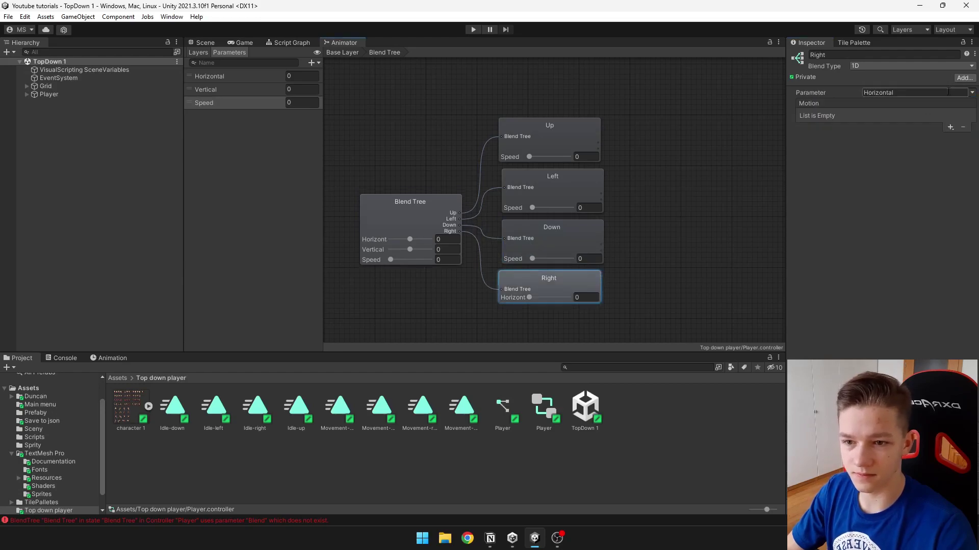
click(948, 93)
click(897, 125)
click(950, 127)
click(940, 136)
- Assign the Idle-up and Movement-up clips to the Up blend tree's first and second motions
click(542, 149)
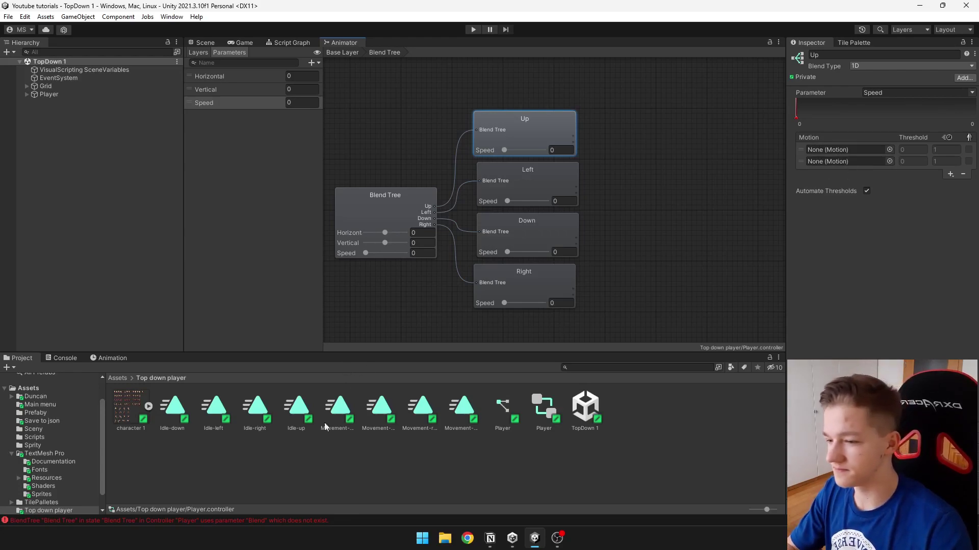
drag(297, 408, 830, 149)
drag(766, 510, 772, 509)
drag(551, 412, 846, 161)
- Assign the Idle-left and Movement-left clips to the Left blend tree's first and second motions
click(530, 189)
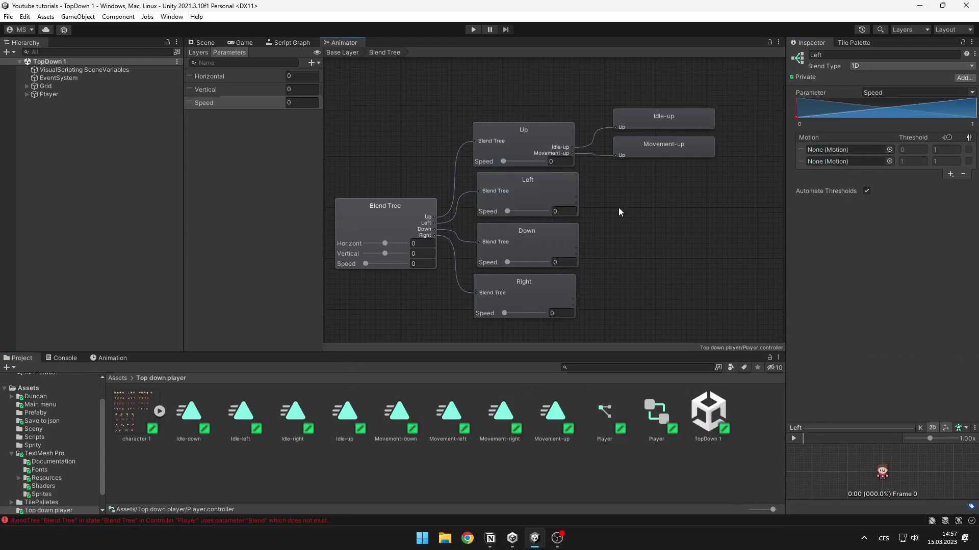
middle_drag(619, 209, 609, 174)
drag(241, 412, 846, 150)
drag(450, 418, 847, 161)
- Assign the Idle-down and Movement-down clips to the Down blend tree's first and second motions
click(515, 225)
drag(190, 412, 846, 149)
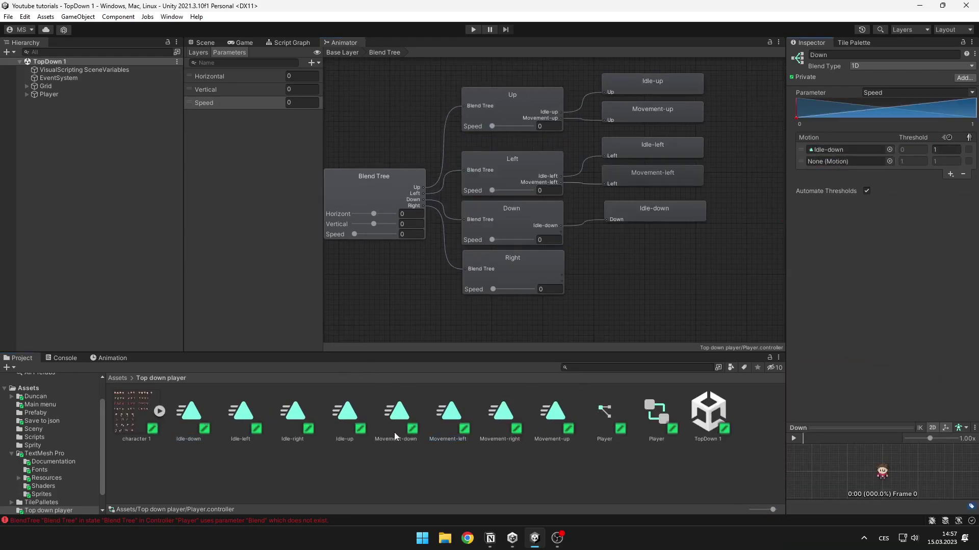
drag(397, 423, 846, 161)
- Assign the Idle-right and Movement-right clips to the Right blend tree's first and second motions
click(513, 275)
middle_drag(512, 285, 497, 253)
drag(293, 411, 846, 150)
drag(500, 412, 847, 161)
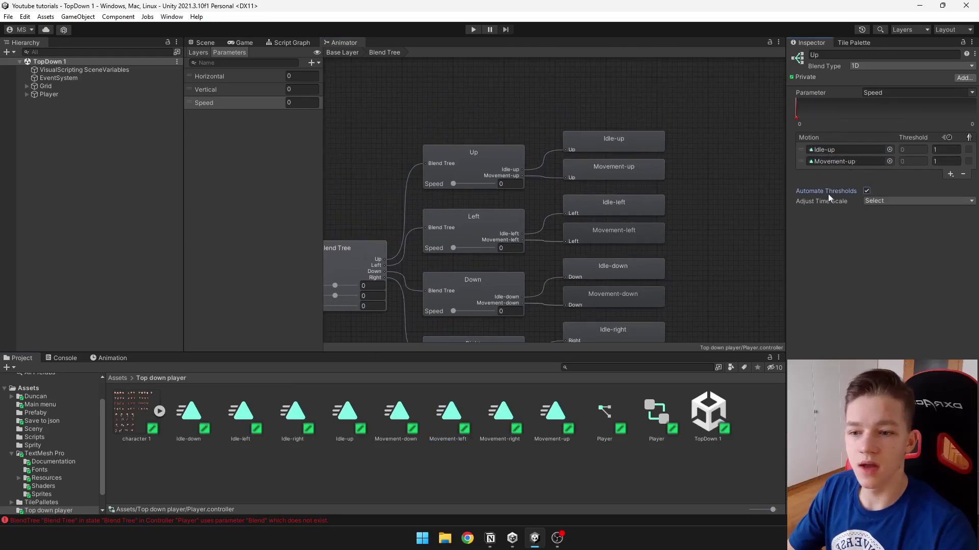
- Turn off Automate Thresholds for the Up blend tree and set Movement-up's threshold to 0.01
click(867, 191)
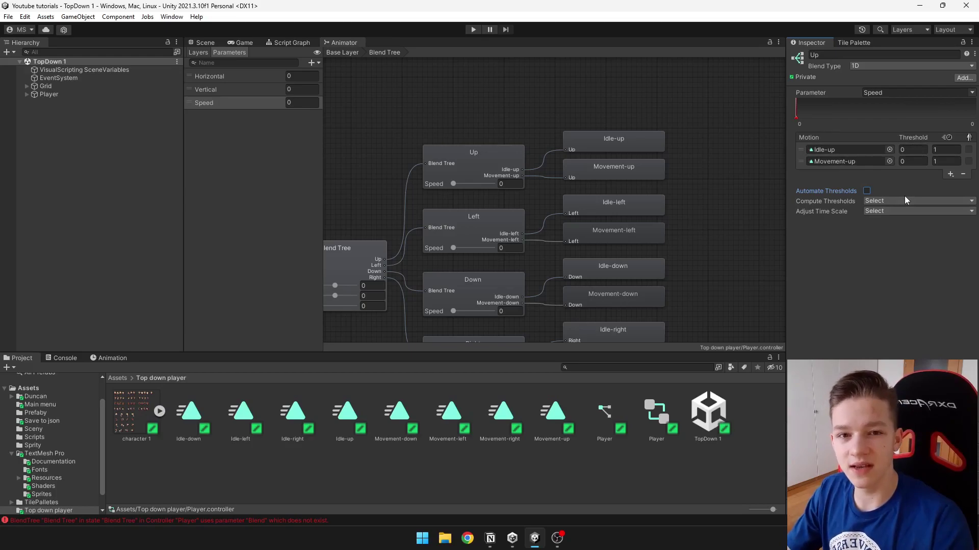
click(913, 159)
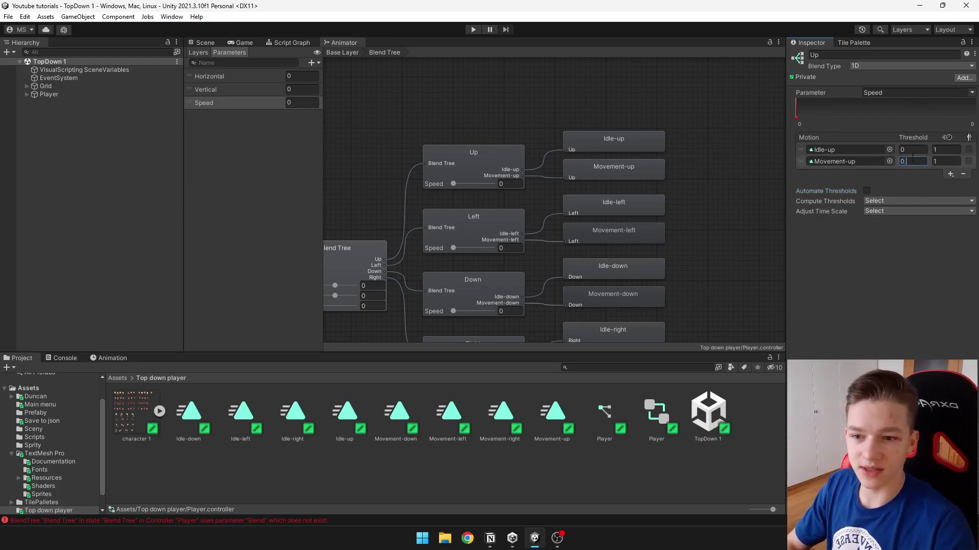
text(0.01)
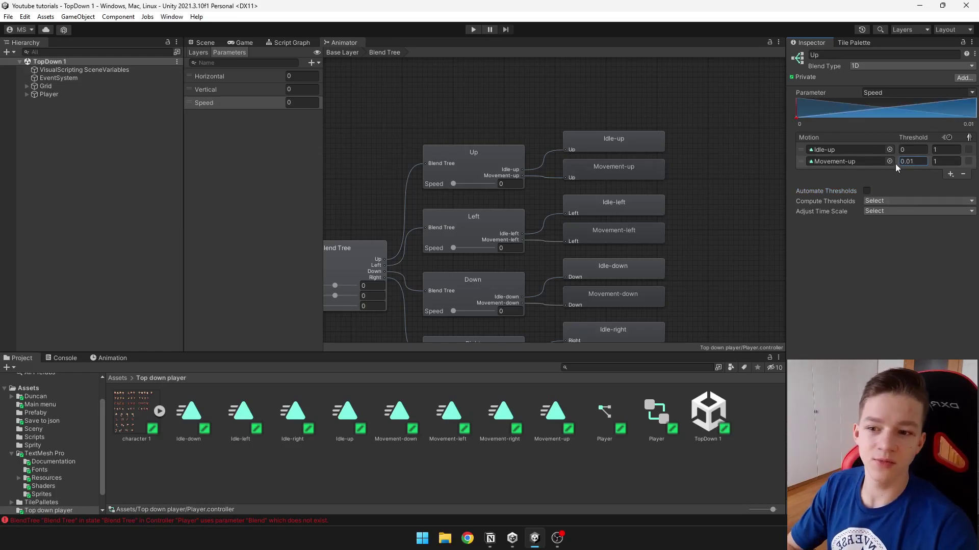
key(Return)
key(ctrl+c)
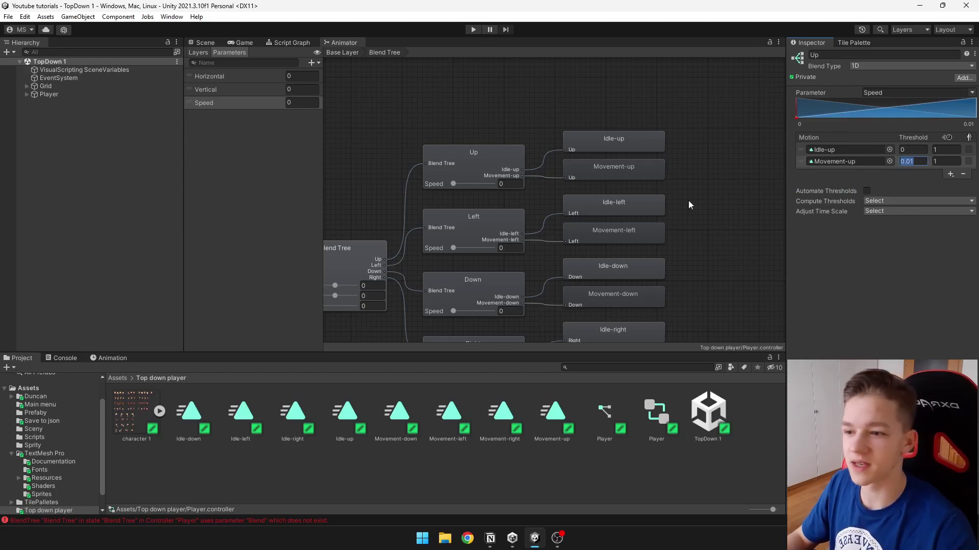
- Turn off Automate Thresholds for the Left blend tree and set Movement-left's threshold to 0.01
click(480, 210)
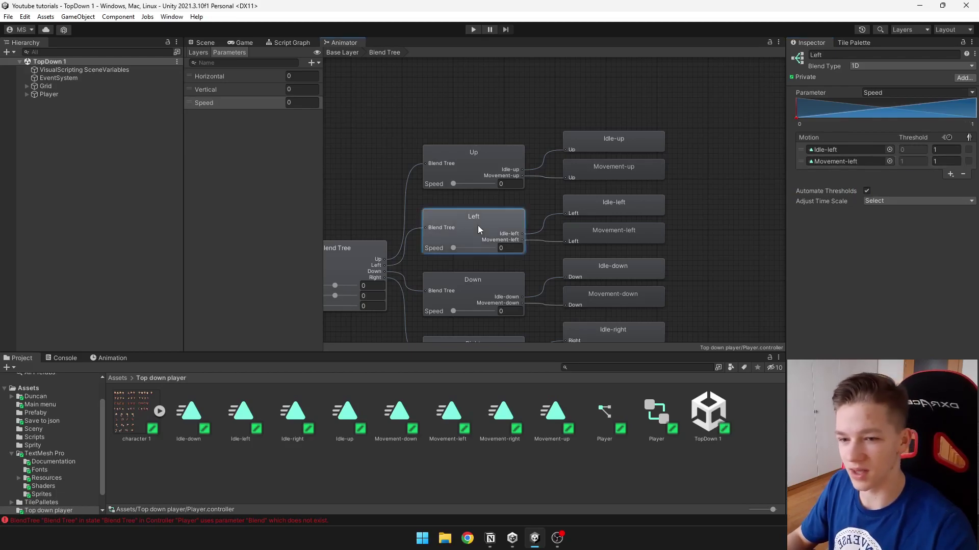
click(867, 191)
click(910, 161)
key(ctrl+v)
middle_drag(550, 201, 576, 168)
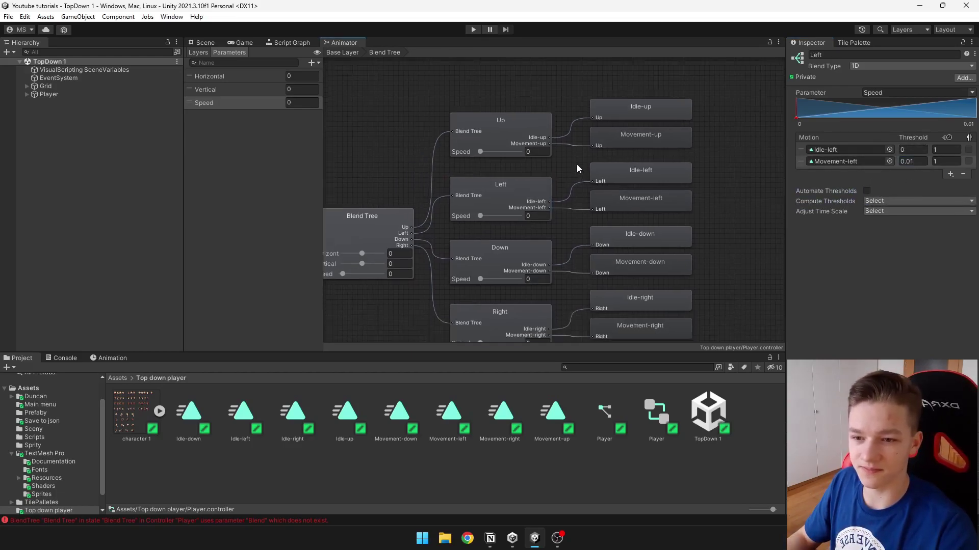
- Turn off Automate Thresholds for the Down blend tree and set Movement-down's threshold to 0.01
click(544, 225)
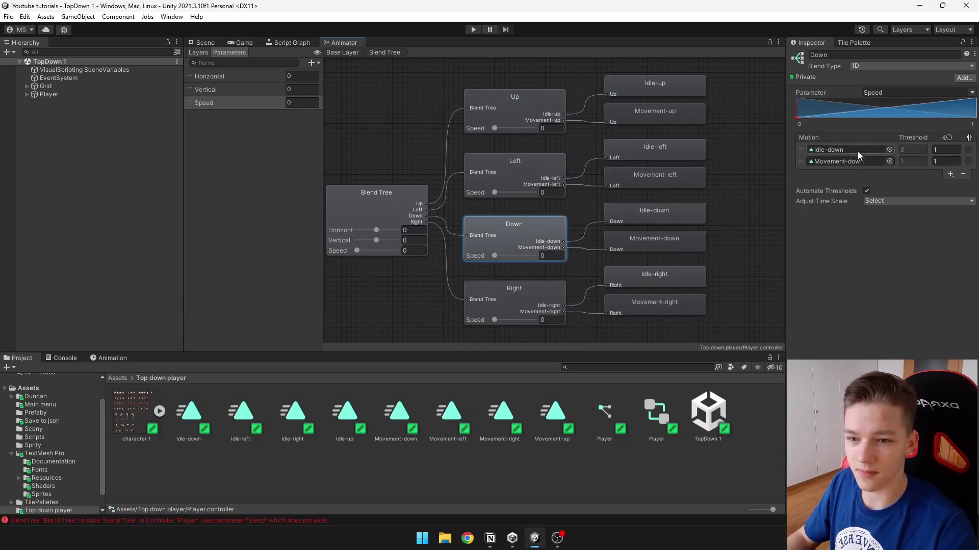
click(867, 191)
click(913, 161)
text(0.01)
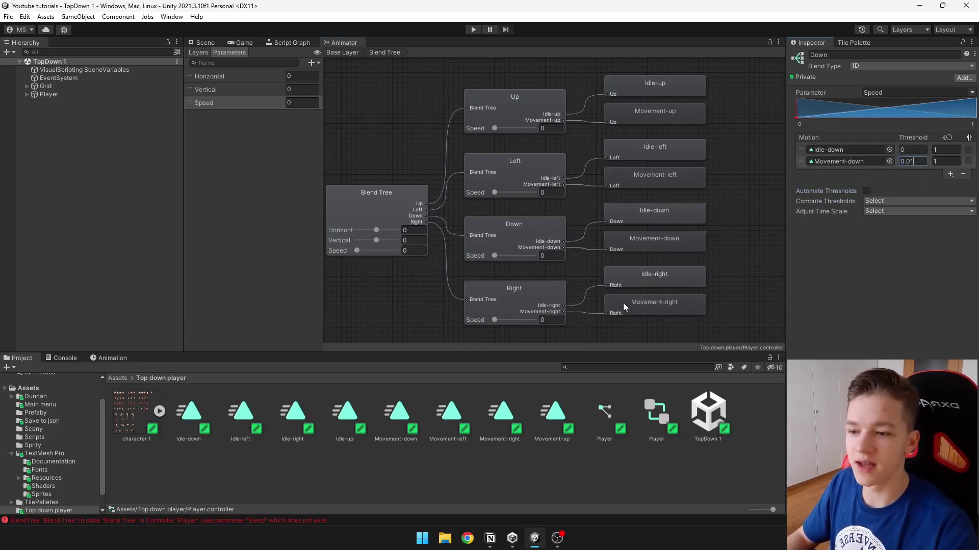
- Turn off Automate Thresholds for the Right blend tree and set Movement-right's threshold to 0.01
click(581, 232)
click(867, 190)
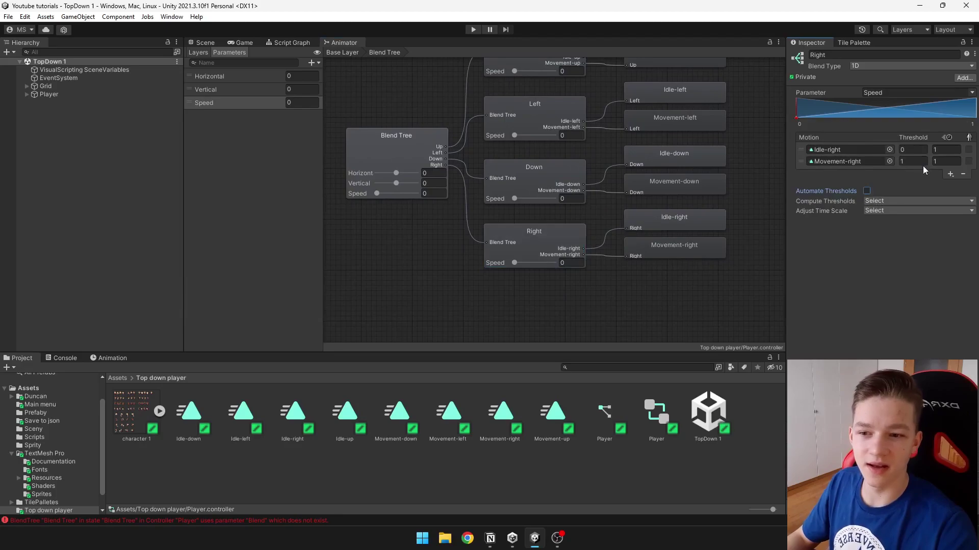
click(913, 162)
text(0.01)
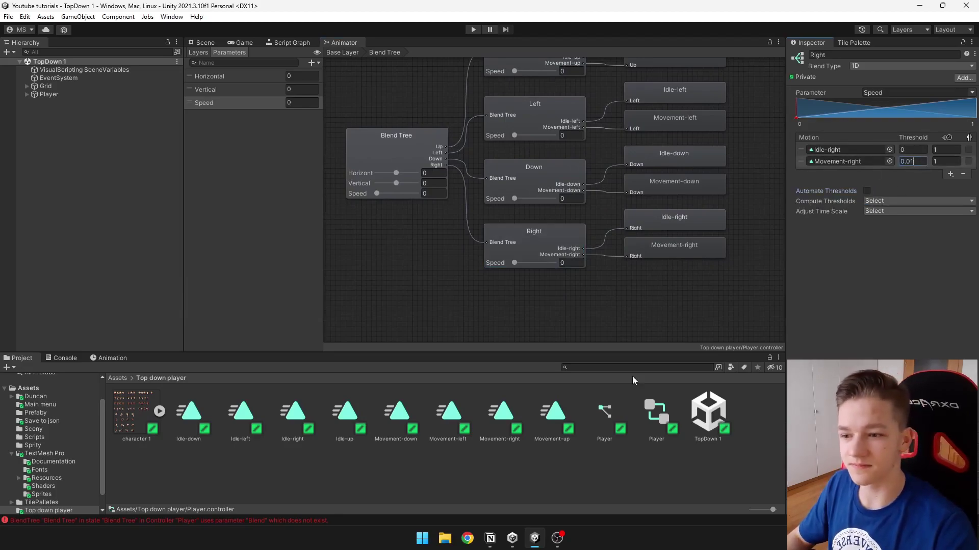
click(733, 255)
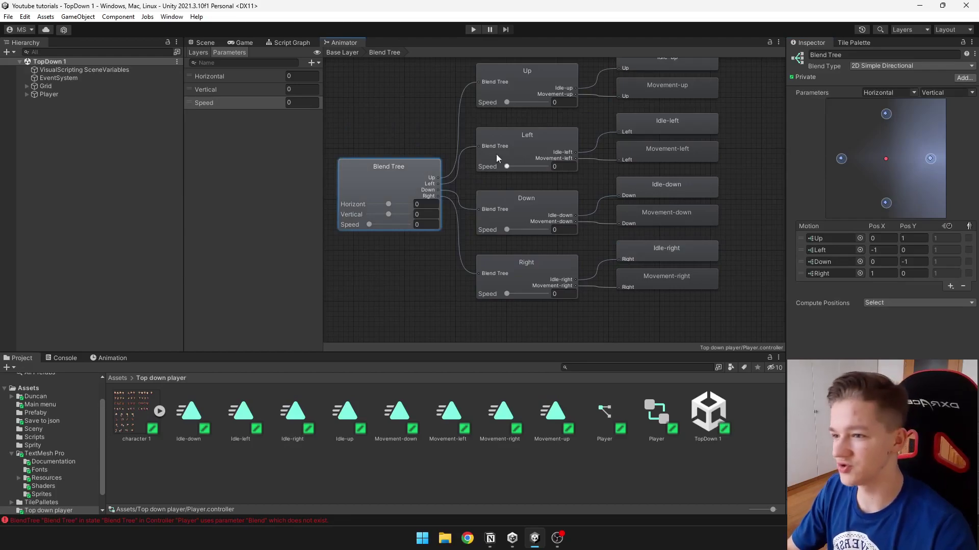
- Return to the animator's Base Layer and inspect the Blend Tree state
click(342, 52)
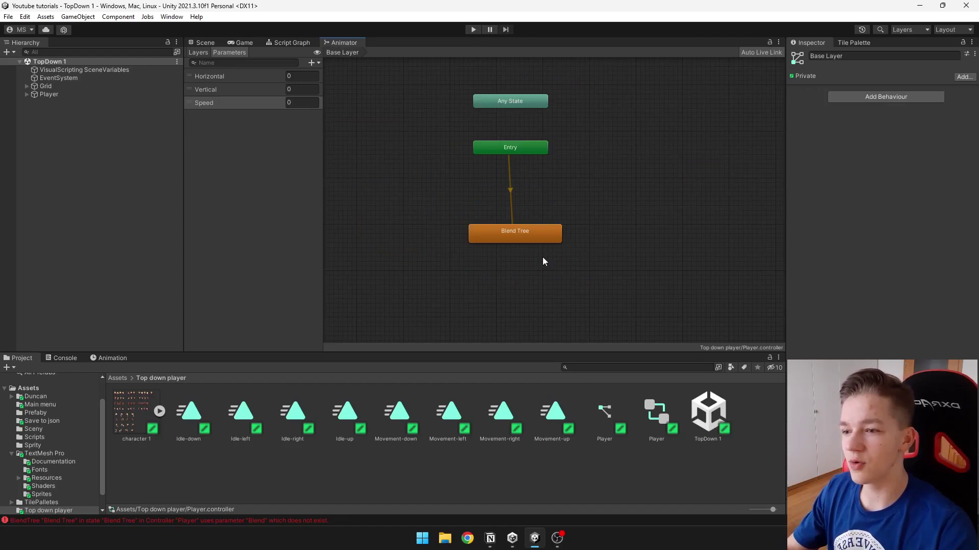
click(516, 237)
click(875, 103)
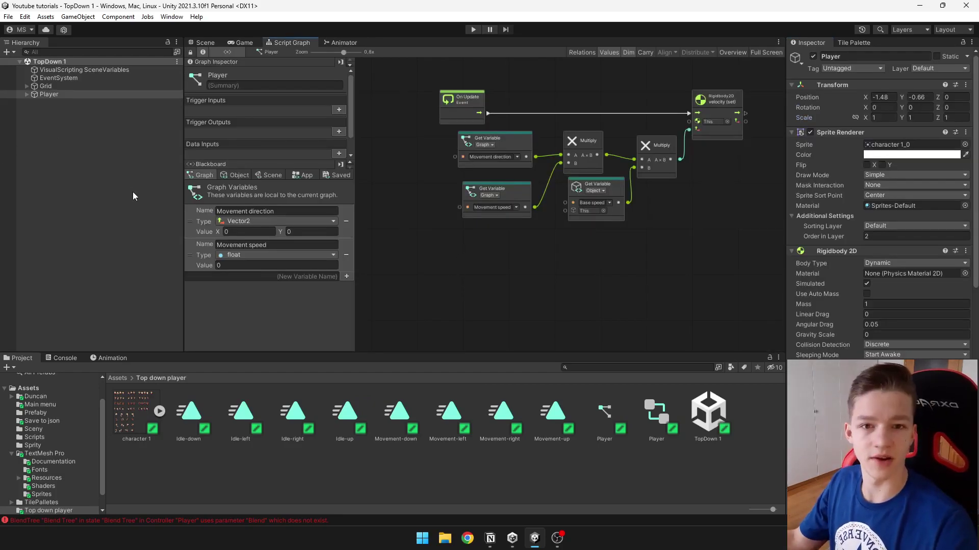
- Add an Animator SetFloat (name, value) node in empty space below the movement nodes of the Player's script graph
click(343, 43)
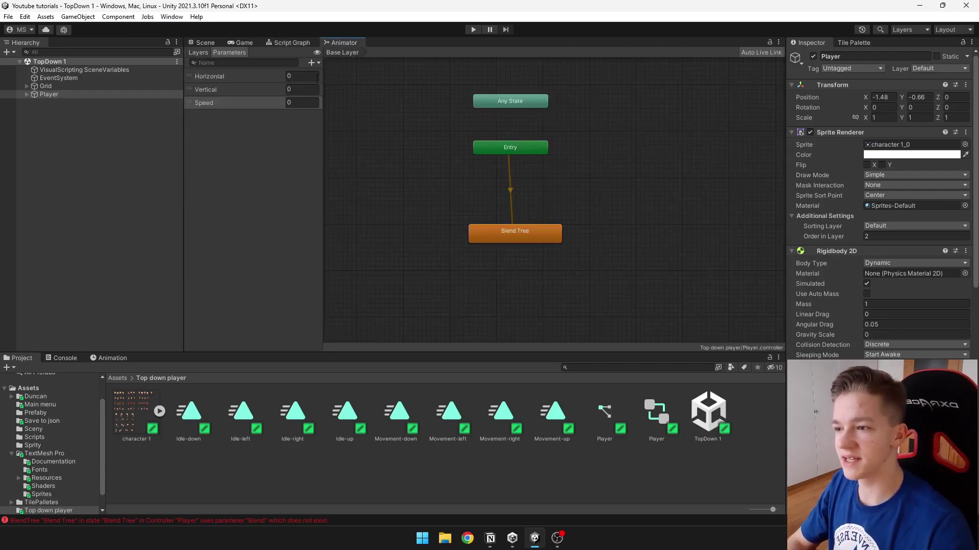
click(299, 45)
right_click(547, 283)
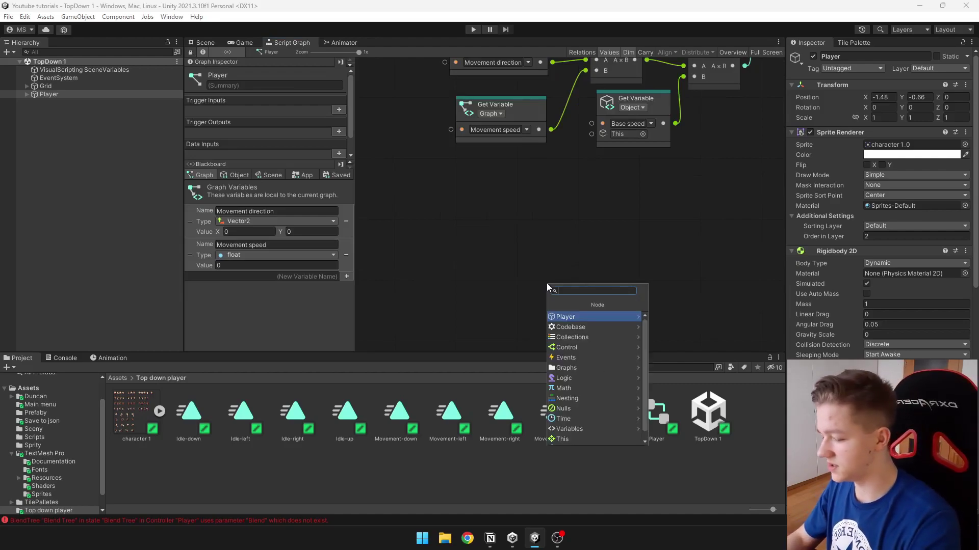
text(animator set )
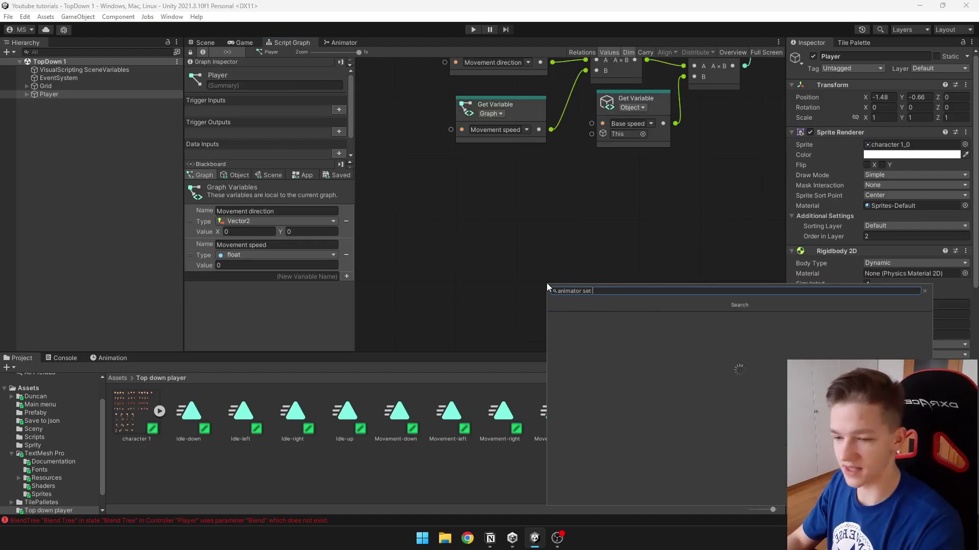
text(float)
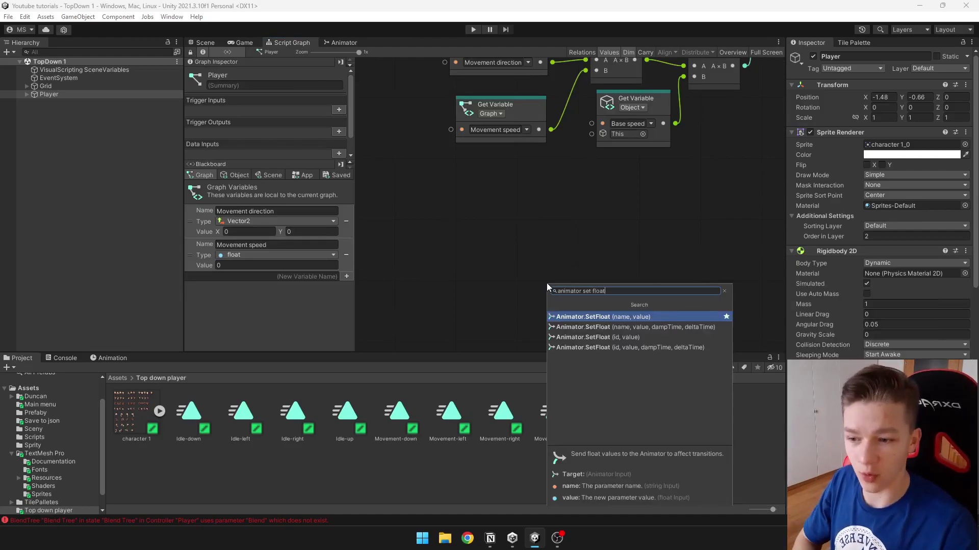
click(597, 317)
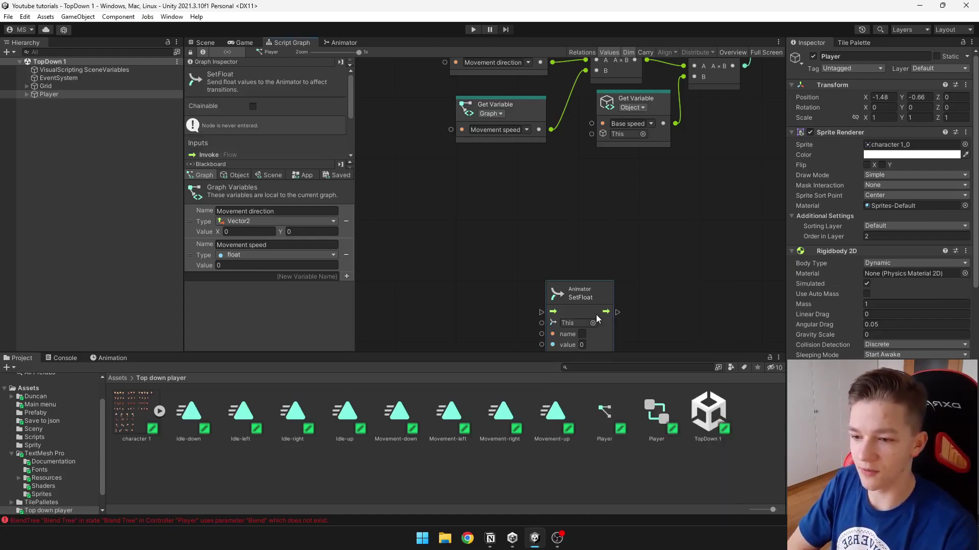
drag(586, 311, 531, 213)
middle_drag(531, 210, 582, 231)
drag(574, 214, 559, 262)
middle_drag(562, 268, 602, 183)
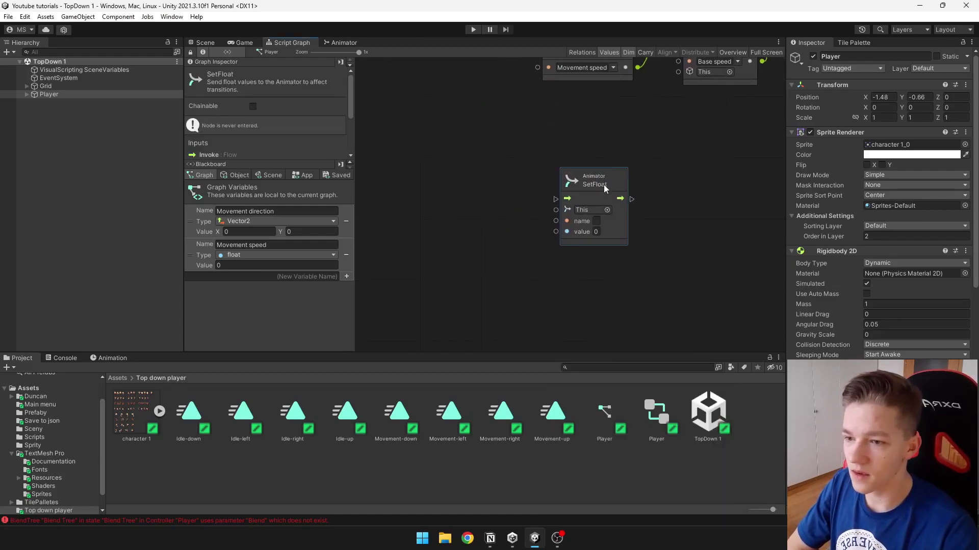
drag(603, 185, 573, 209)
- Create an On Update event that triggers the SetFloat node and line it up beside that node
click(650, 225)
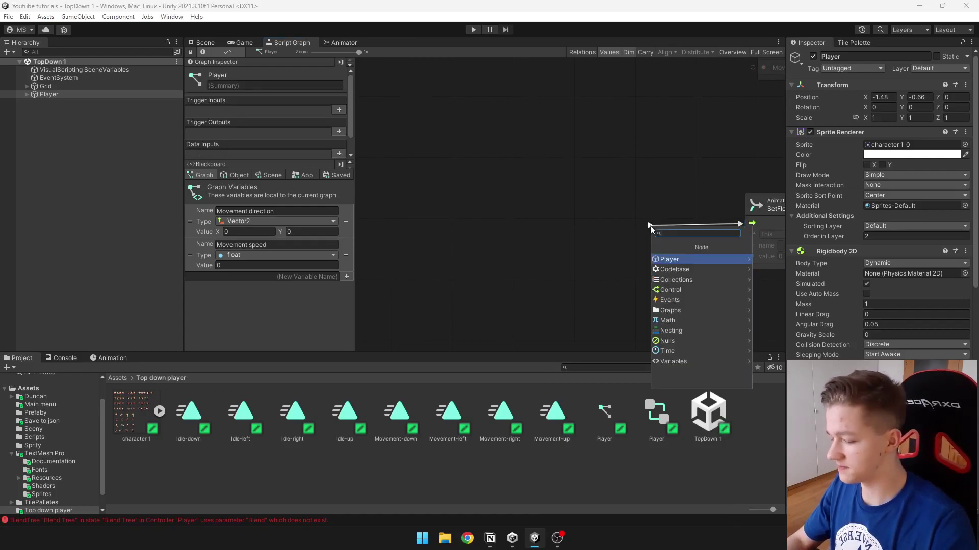
text(update)
key(Return)
middle_drag(651, 225, 479, 203)
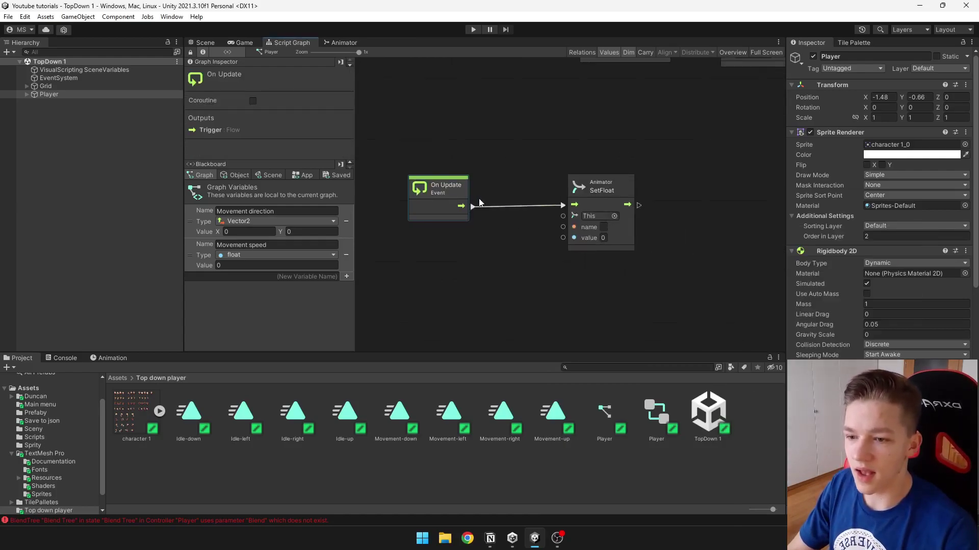
drag(448, 203, 480, 202)
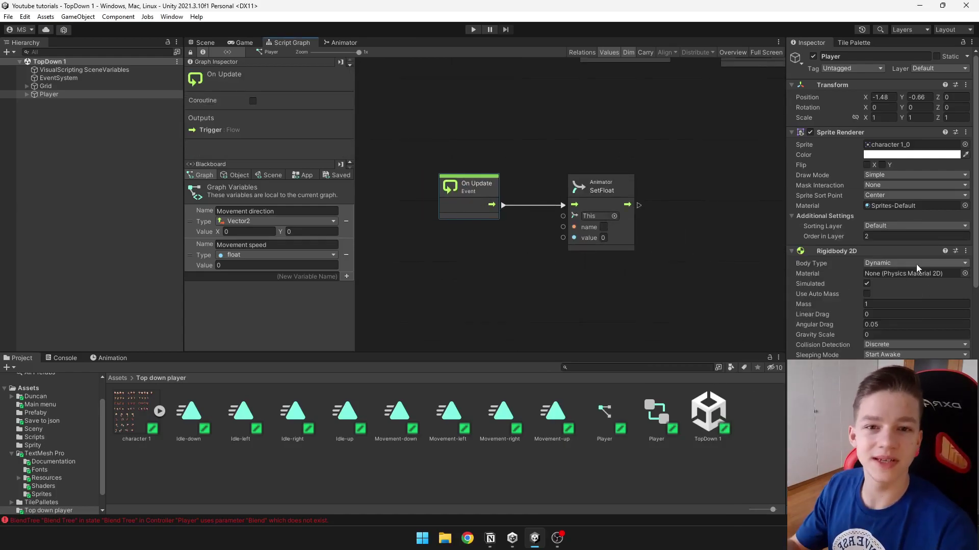
- Check the animator's Speed parameter name and enter Speed as the SetFloat node's name
scroll(867, 285, down, 10)
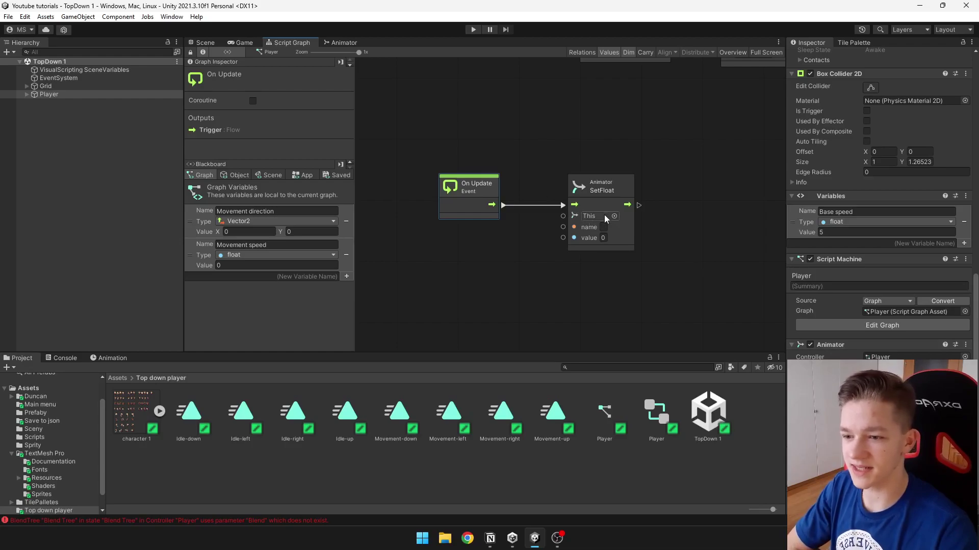
click(343, 42)
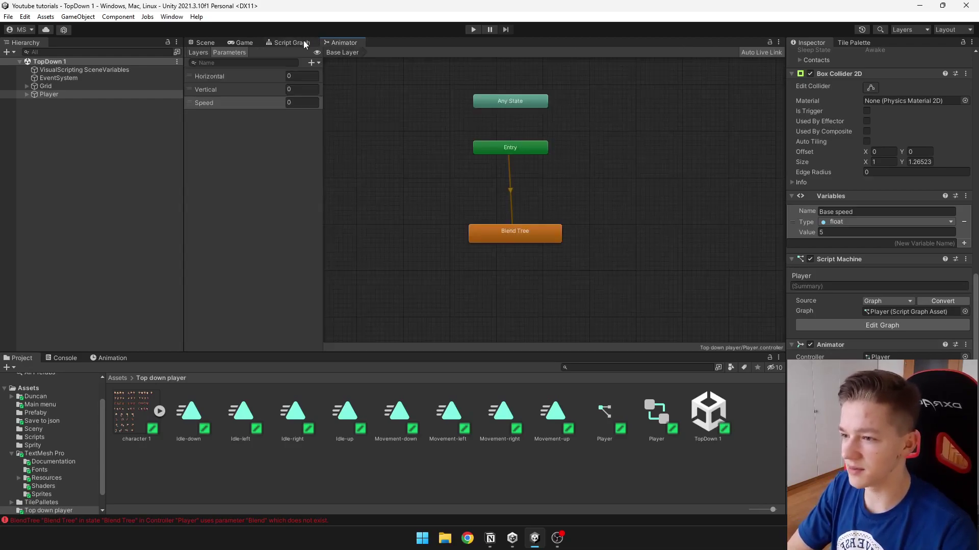
click(215, 103)
click(292, 43)
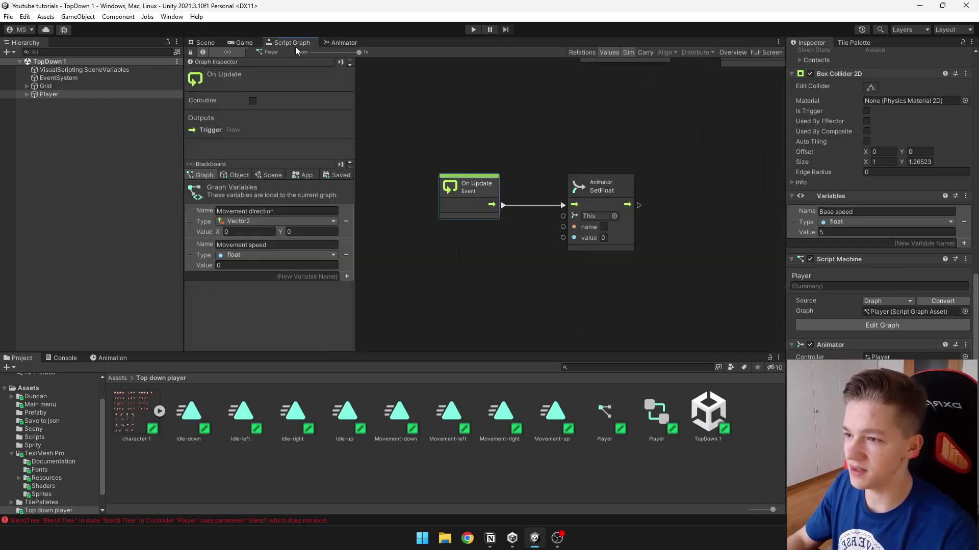
click(604, 227)
text(Speed)
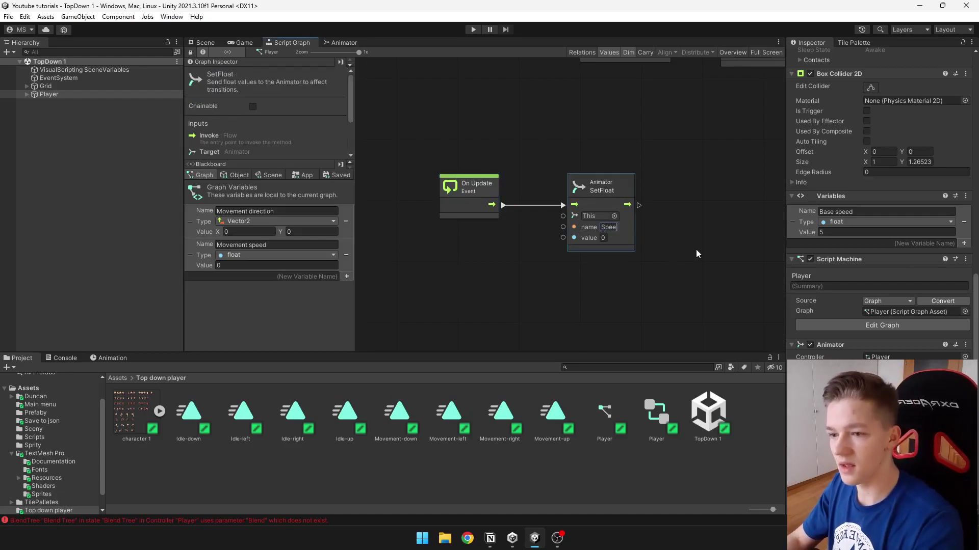
- Feed a Get Variable node for the Movement speed graph variable into the SetFloat node's value and tuck it below On Update
click(696, 249)
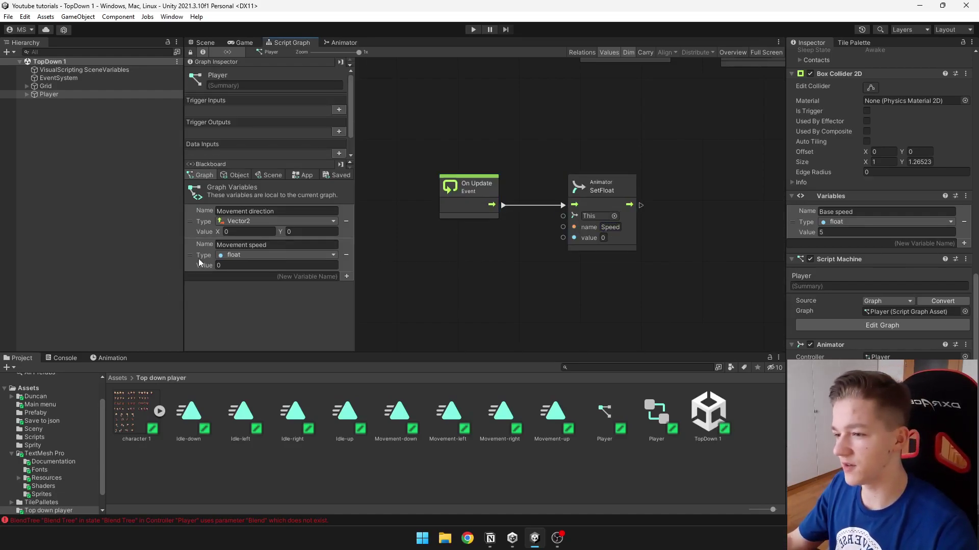
drag(194, 258, 466, 273)
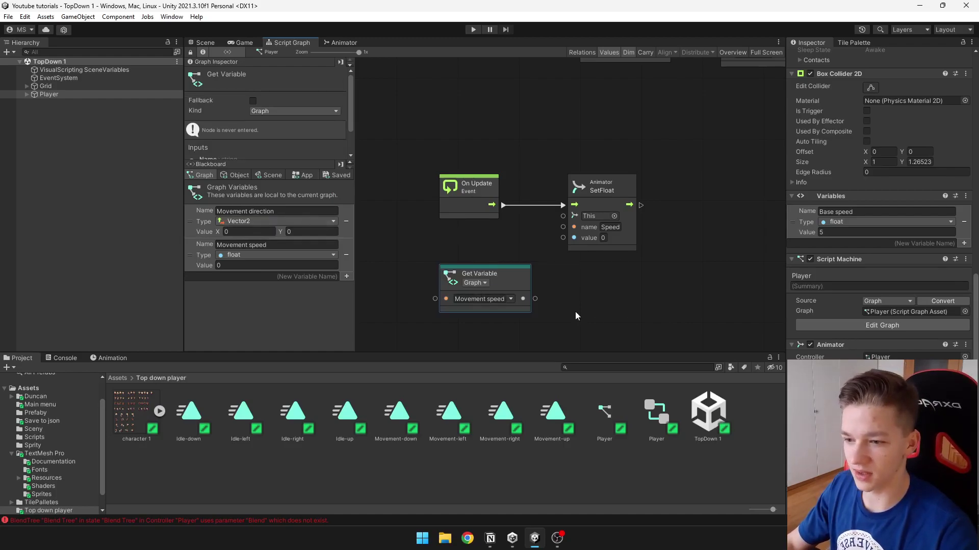
drag(536, 300, 562, 238)
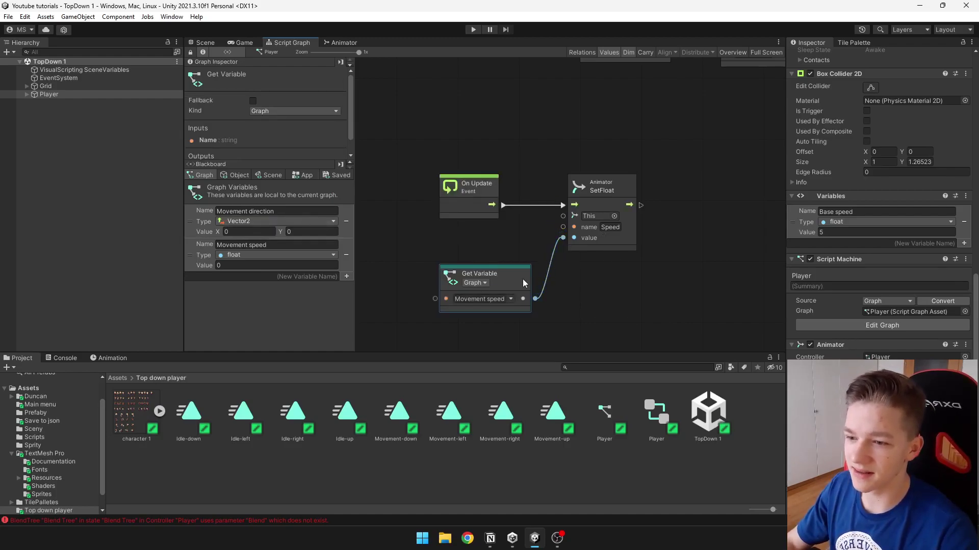
drag(522, 279, 528, 250)
drag(633, 298, 434, 184)
drag(489, 190, 484, 202)
- Add an If node after the Speed SetFloat node and give it a Not Equal comparison as its condition
click(509, 204)
ctrl+scroll(509, 204, down, 2)
middle_drag(509, 204, 444, 225)
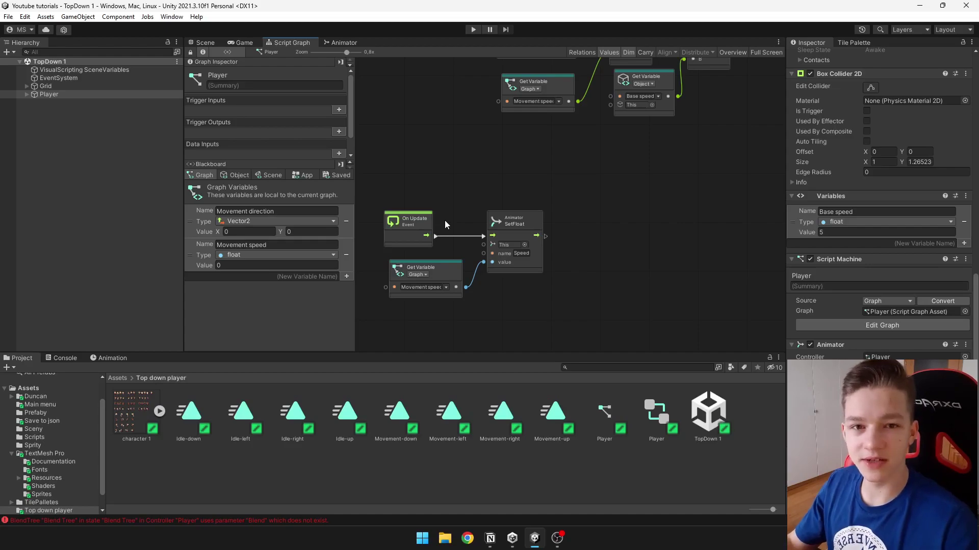
scroll(550, 281, up, 2)
middle_drag(550, 316, 607, 310)
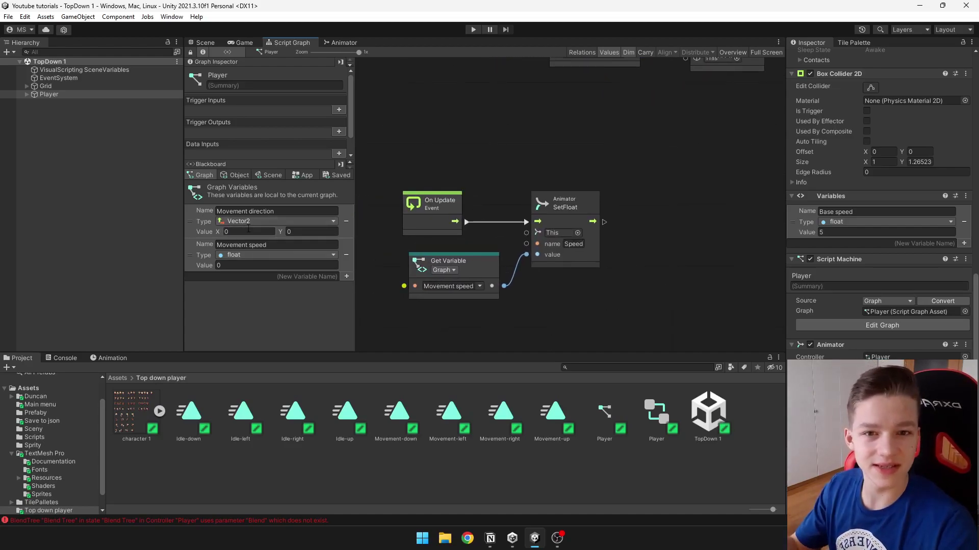
drag(606, 222, 693, 219)
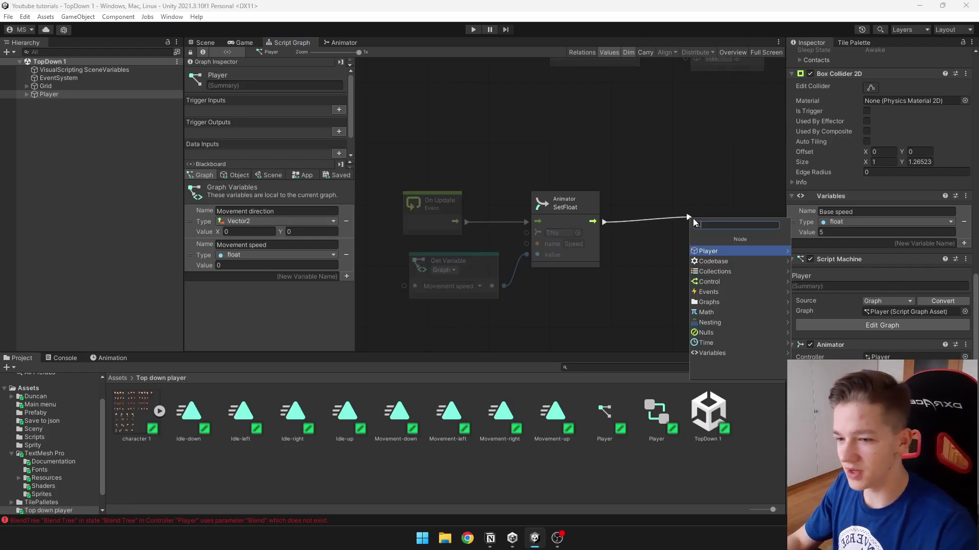
text(if)
key(Return)
middle_drag(693, 218, 618, 179)
drag(617, 179, 670, 251)
text(not e)
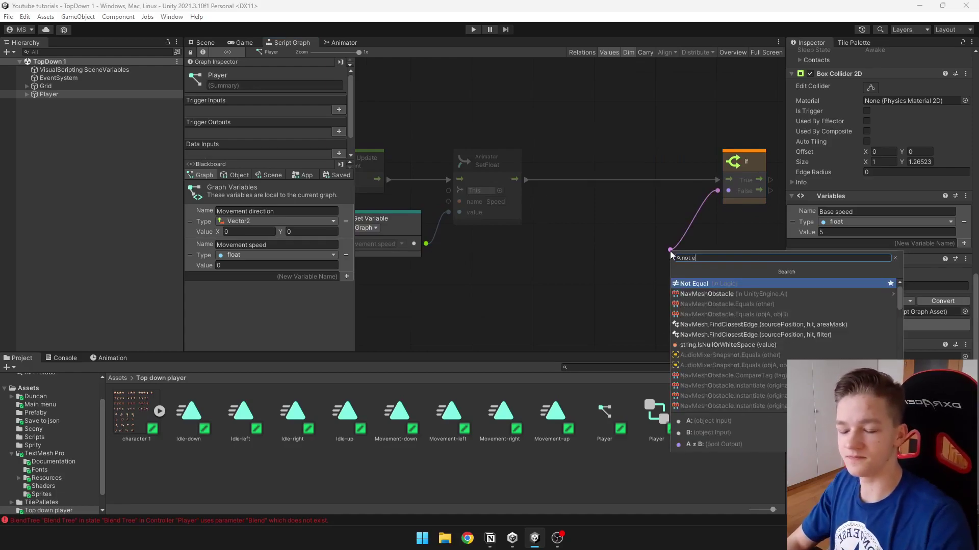
key(Return)
- Connect a Get Variable node for the Movement direction graph variable to the Not Equal node's A input
drag(654, 248, 567, 240)
text(movement)
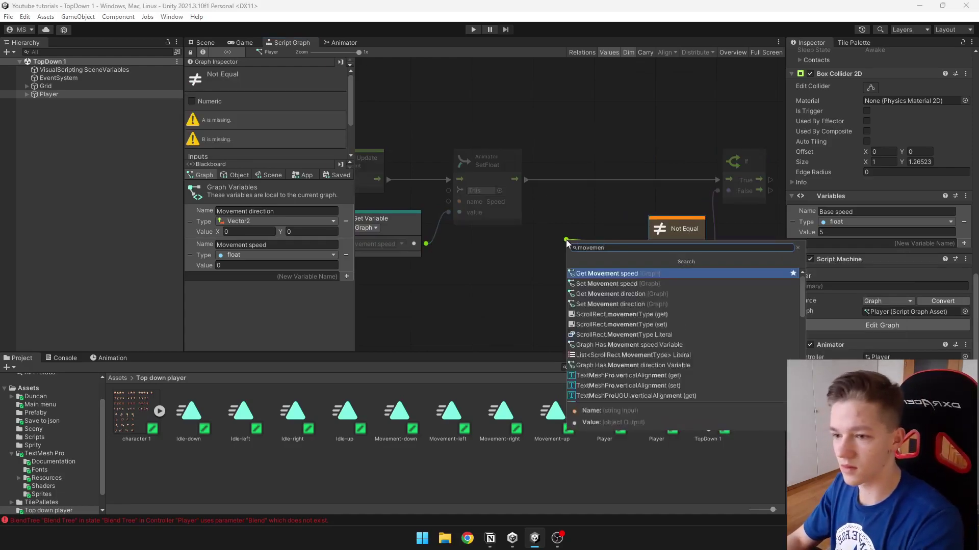
key(Down)
key(Down)
key(Return)
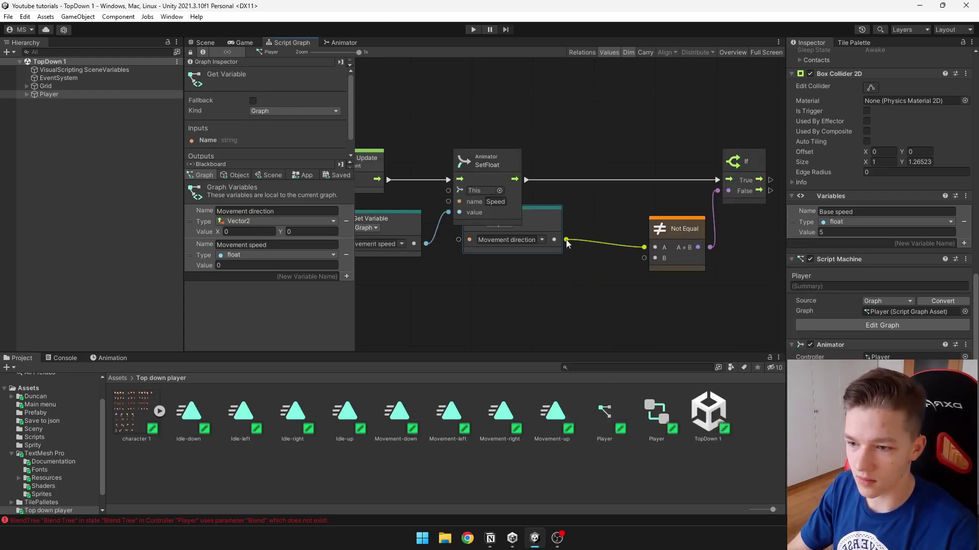
- Expand the graph to full screen and feed a Vector2 zero (get) node into the Not Equal node's B input
click(766, 52)
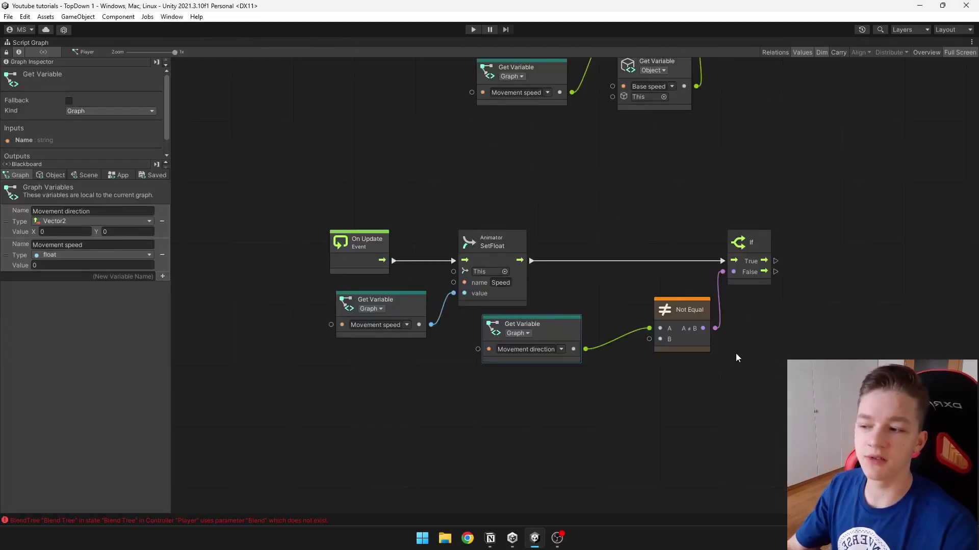
scroll(663, 367, down, 3)
right_click(555, 370)
text(ve)
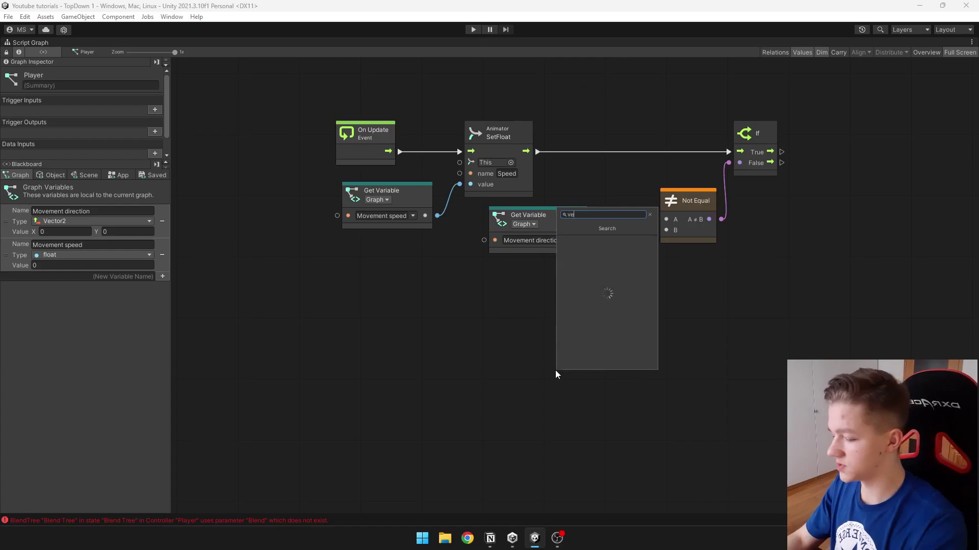
text(ctor.zer)
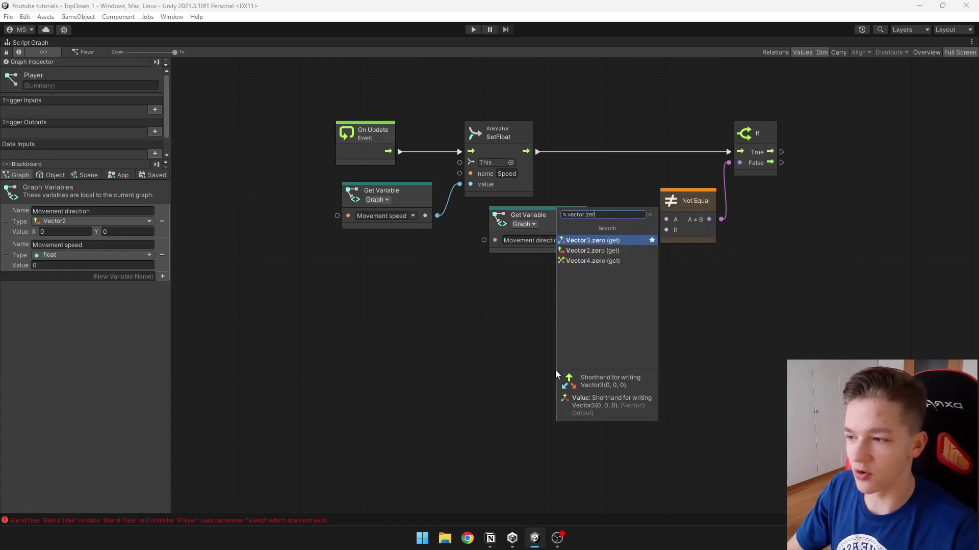
key(Down)
key(Return)
drag(574, 382, 617, 259)
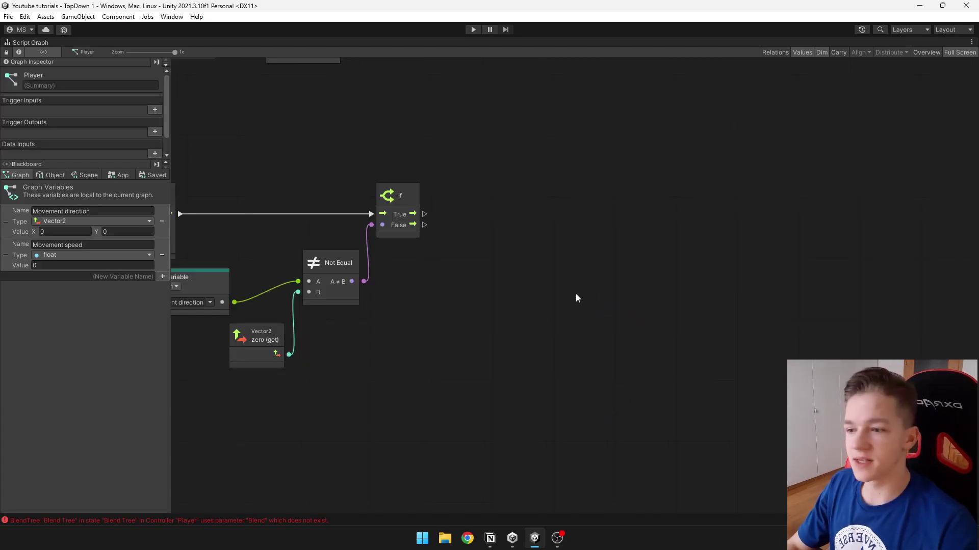
- Duplicate the Speed SetFloat node, place the copy beyond the If node and trigger it from the If node's True output
middle_drag(347, 288, 448, 280)
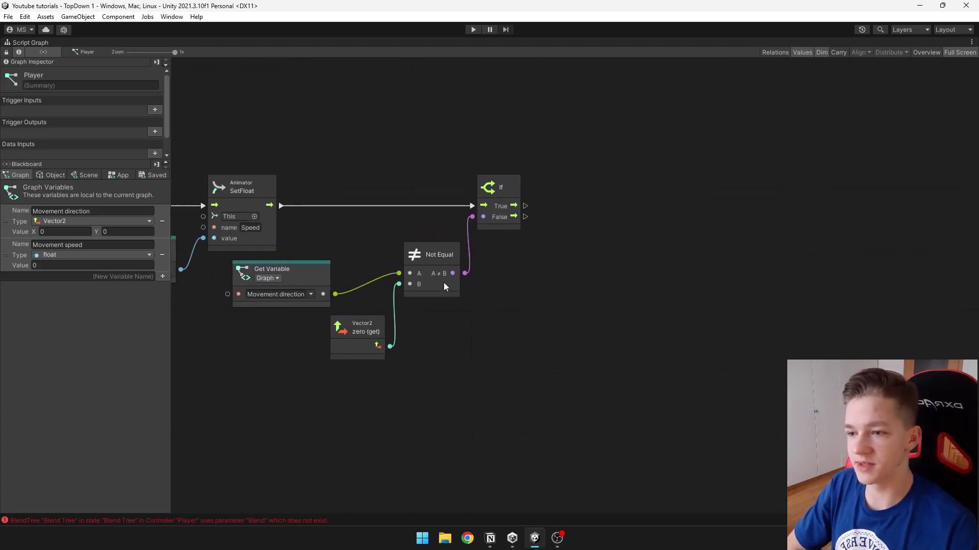
click(525, 206)
right_click(635, 213)
click(258, 196)
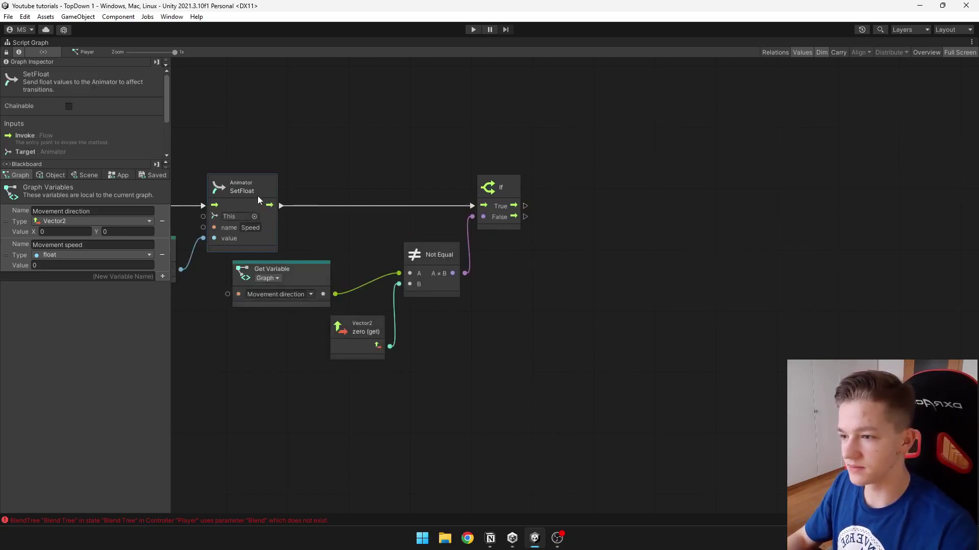
key(ctrl+d)
drag(579, 264, 638, 203)
drag(525, 206, 597, 216)
drag(639, 203, 681, 185)
- Set the duplicated SetFloat node's name to Horizontal and line the node up with the If node
click(688, 220)
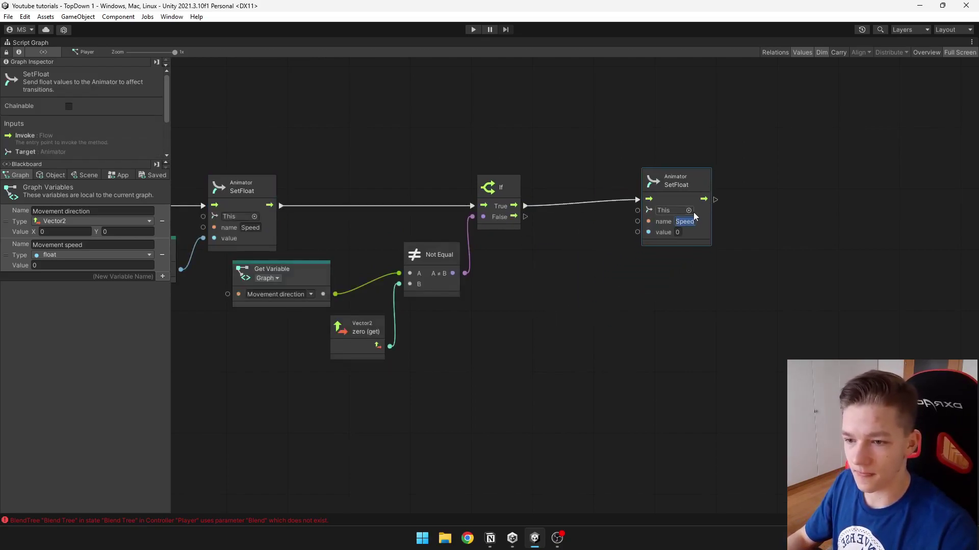
text(Horizontal)
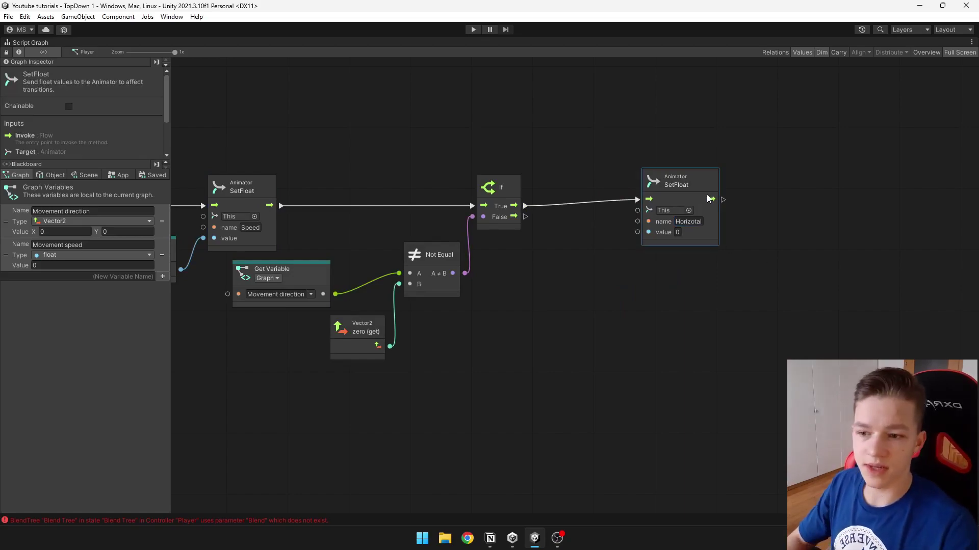
click(693, 221)
text(Horizontal)
click(760, 294)
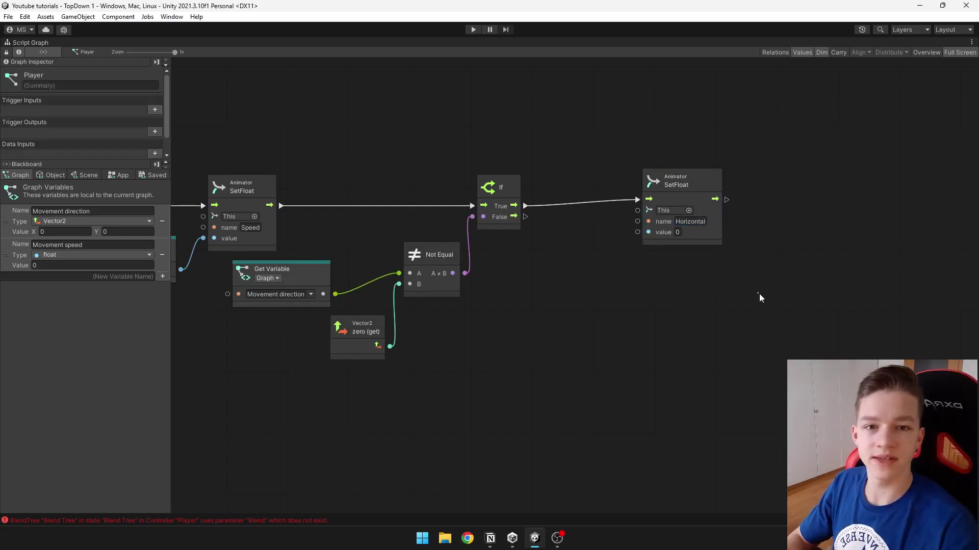
drag(711, 201, 736, 207)
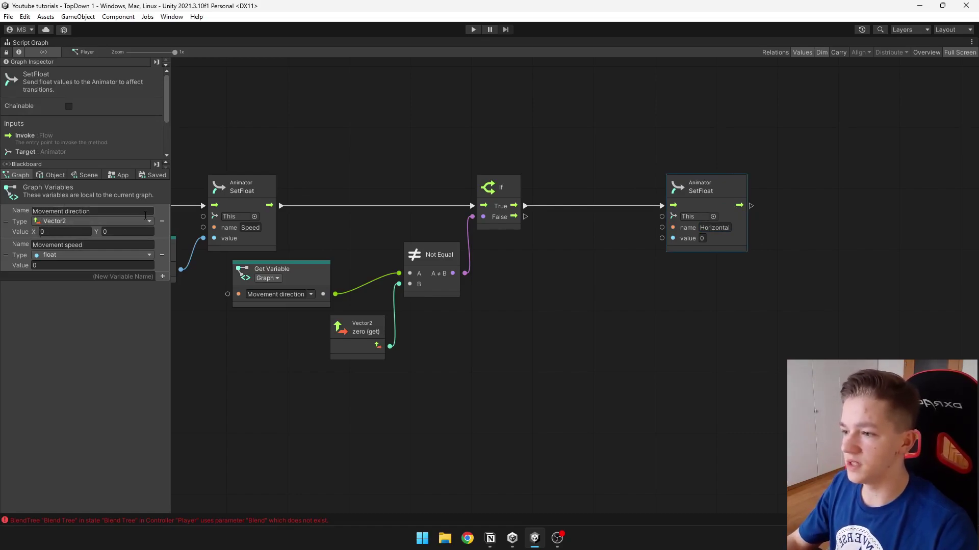
- Add another Get Variable node for Movement direction in the space below the If and Horizontal SetFloat nodes
right_click(537, 284)
text(Movement)
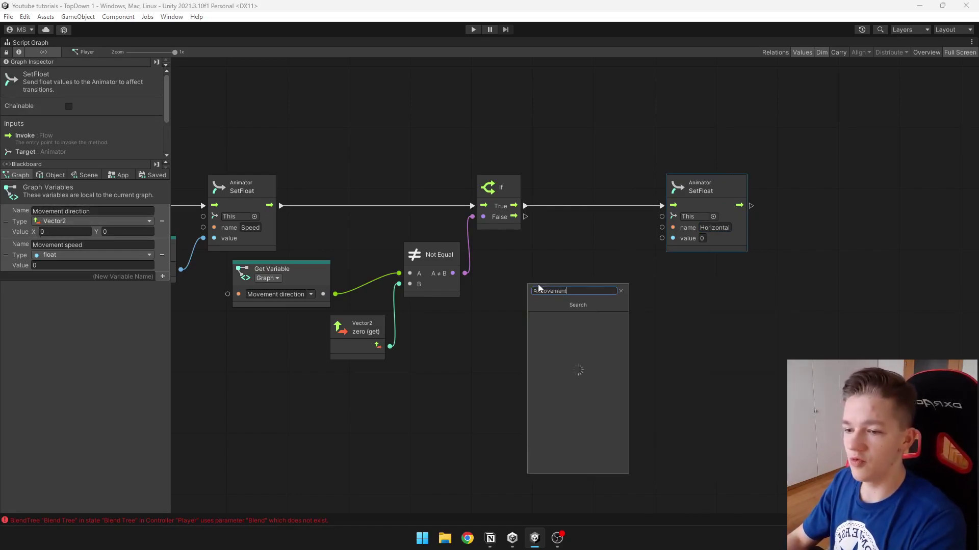
key(Down)
key(Down)
key(Return)
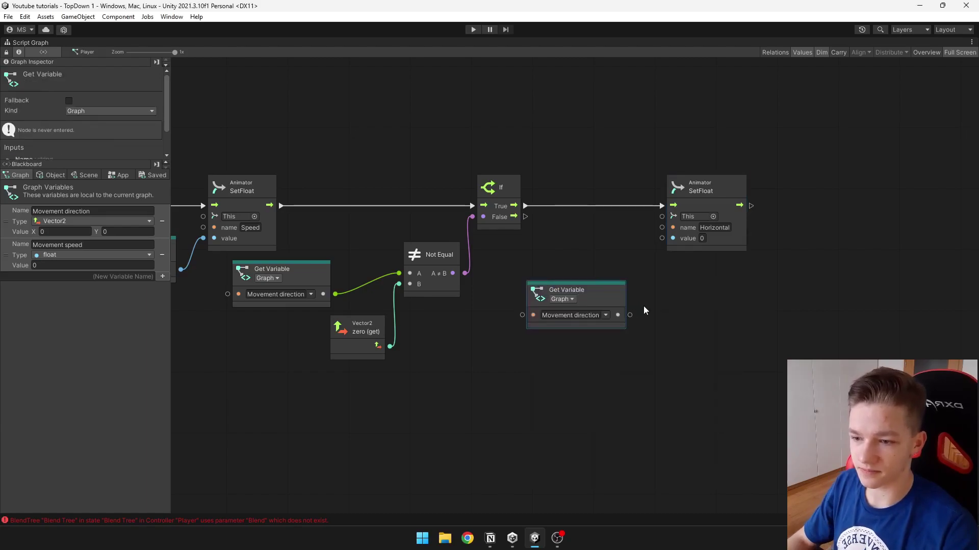
- Extract the Movement direction's x with a Vector2 x (get) node and feed it into the Horizontal SetFloat node's value
drag(629, 314, 656, 308)
text(x get)
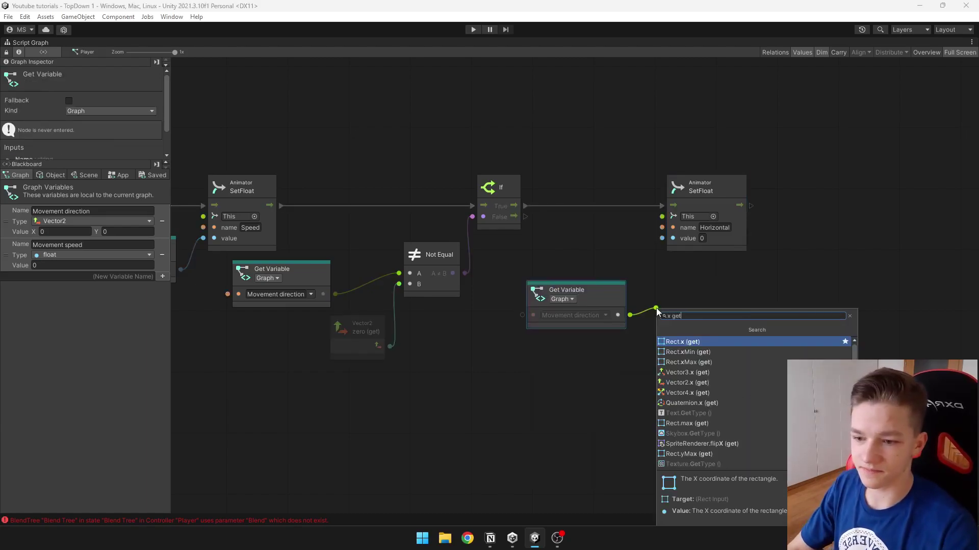
key(Down)
key(Down)
key(Down)
key(Return)
drag(712, 308, 715, 310)
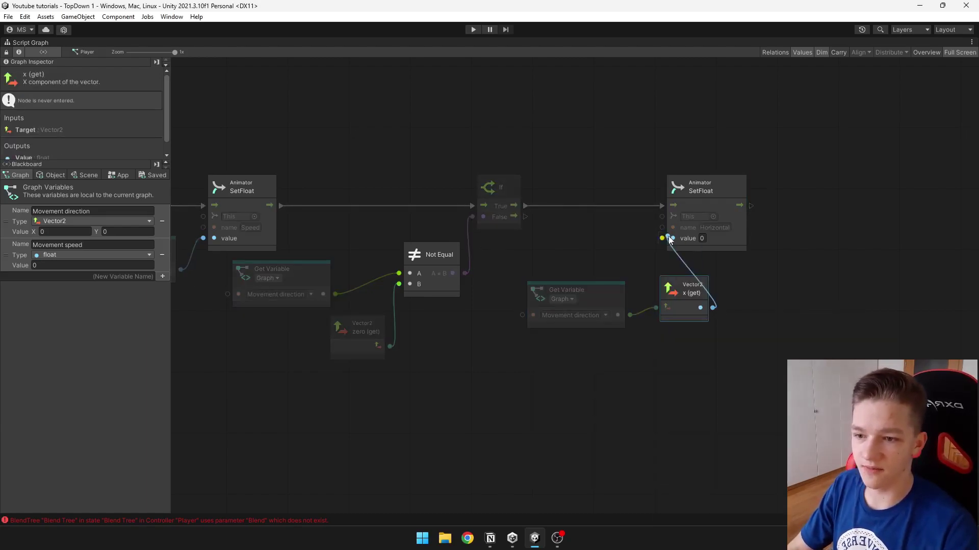
drag(668, 240, 662, 238)
middle_drag(733, 224, 642, 212)
drag(621, 191, 675, 192)
drag(766, 338, 623, 214)
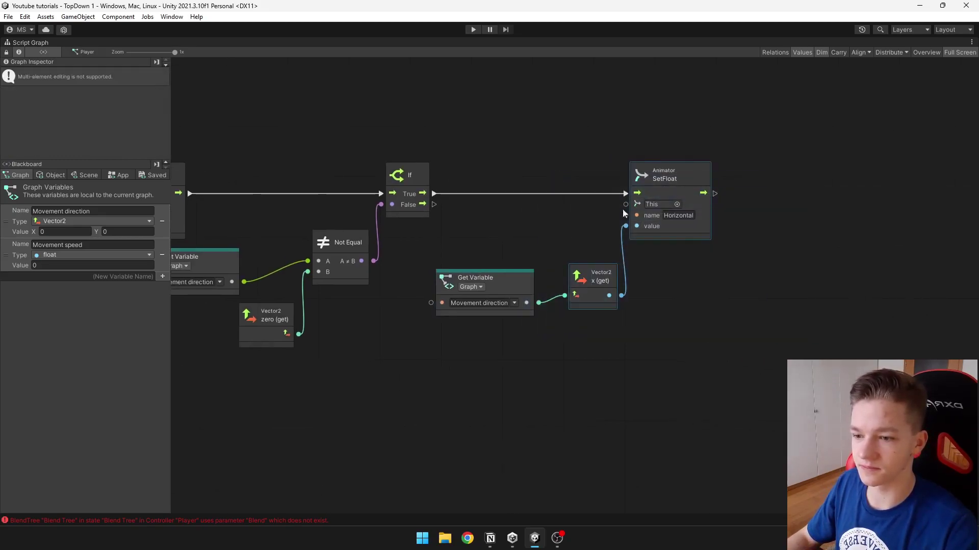
- Duplicate the Horizontal SetFloat node, chain the copy after it and set the copy's name to Vertical
middle_drag(623, 213, 581, 212)
click(637, 176)
key(ctrl+d)
drag(581, 260, 855, 198)
drag(673, 192, 812, 167)
click(821, 207)
text(Ver)
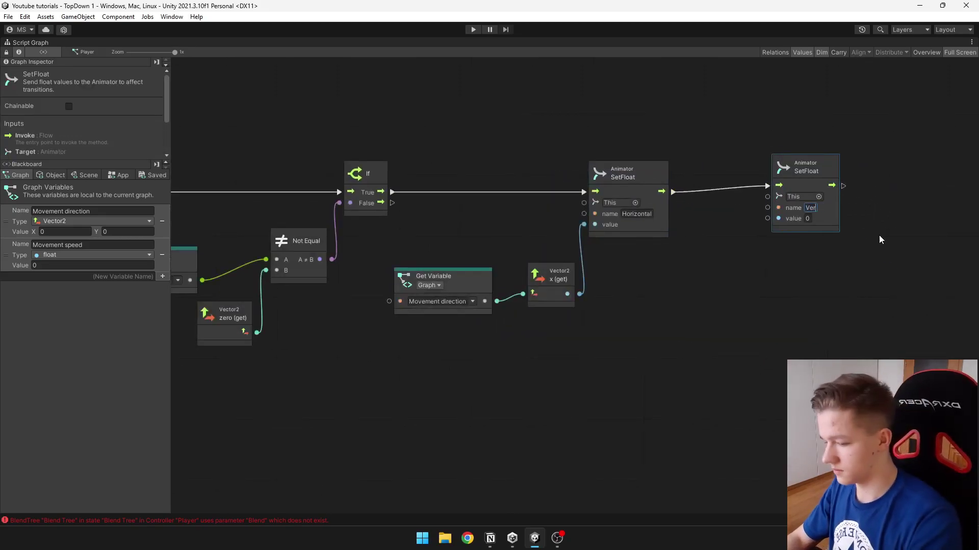
text(tical)
- Extract the Movement direction's y with a Vector2 y (get) node and feed it into the Vertical SetFloat node's value
drag(497, 301, 672, 317)
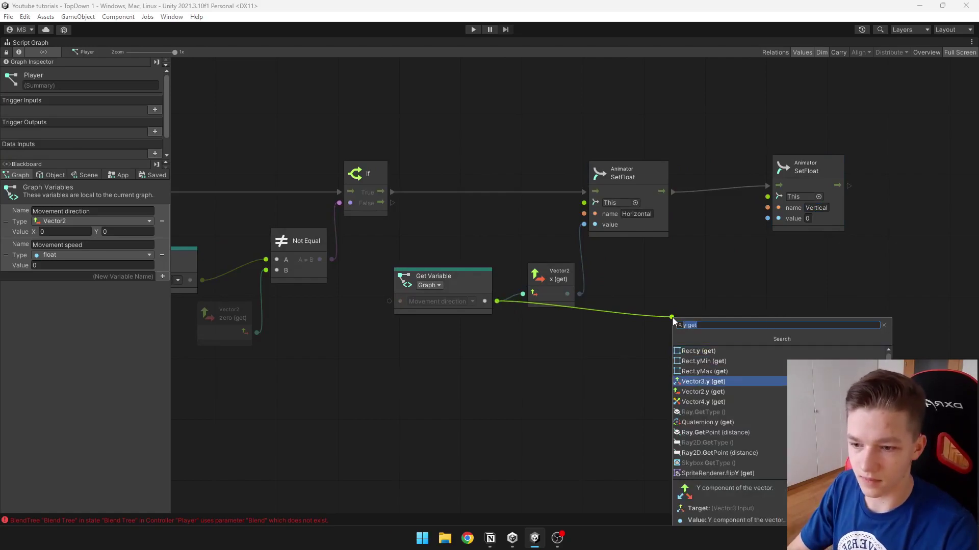
key(Down)
key(Return)
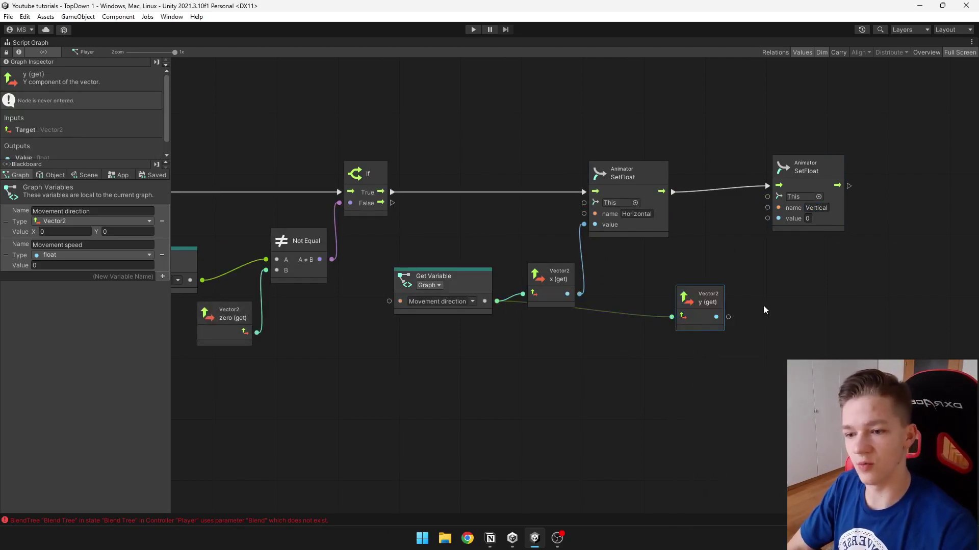
click(735, 317)
click(768, 220)
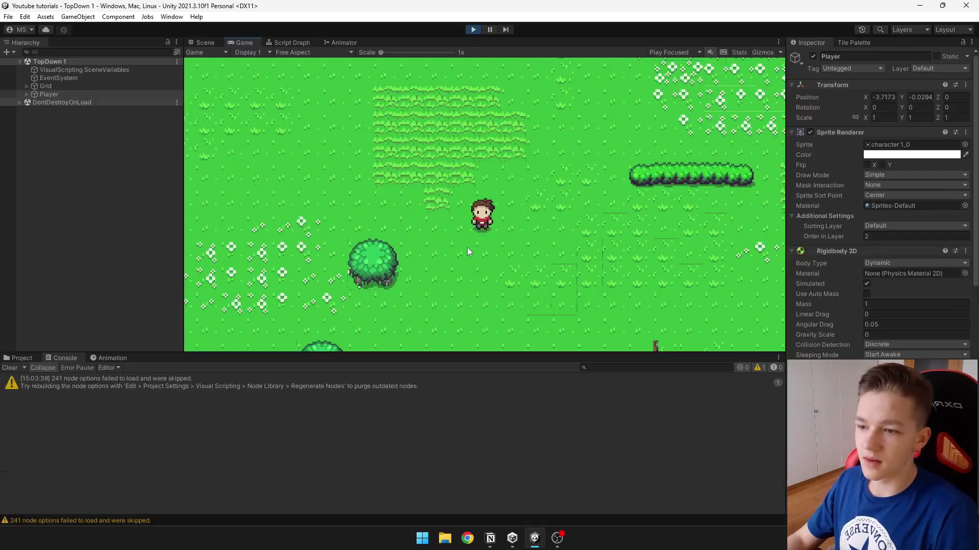
- Walk the player up, down, left and right in play mode to check the directional walking and idle animations
key(w)
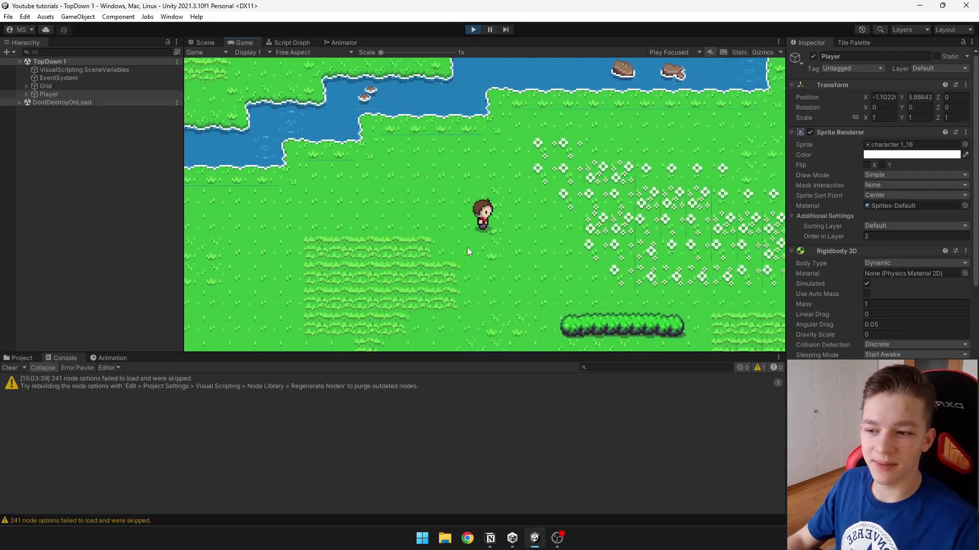
key(s)
key(a)
key(a)
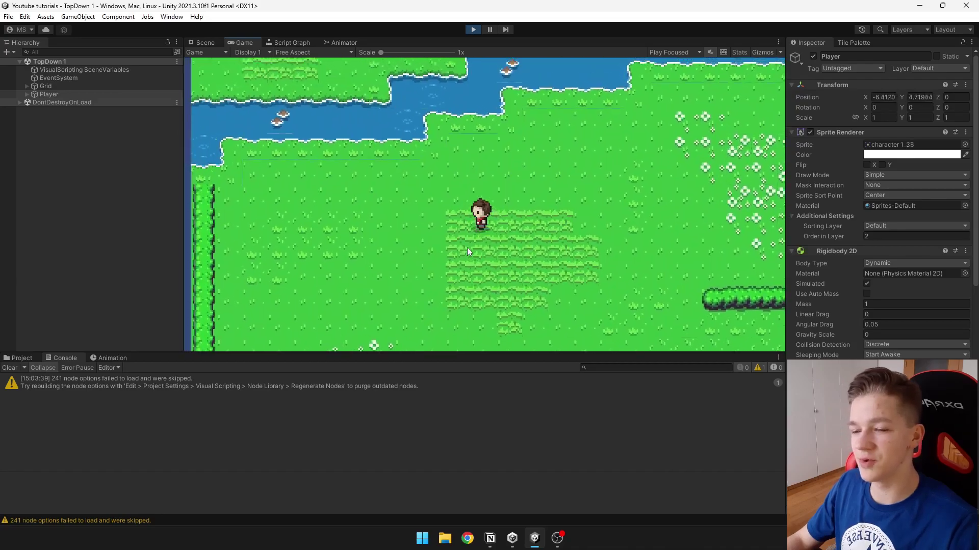
key(d)
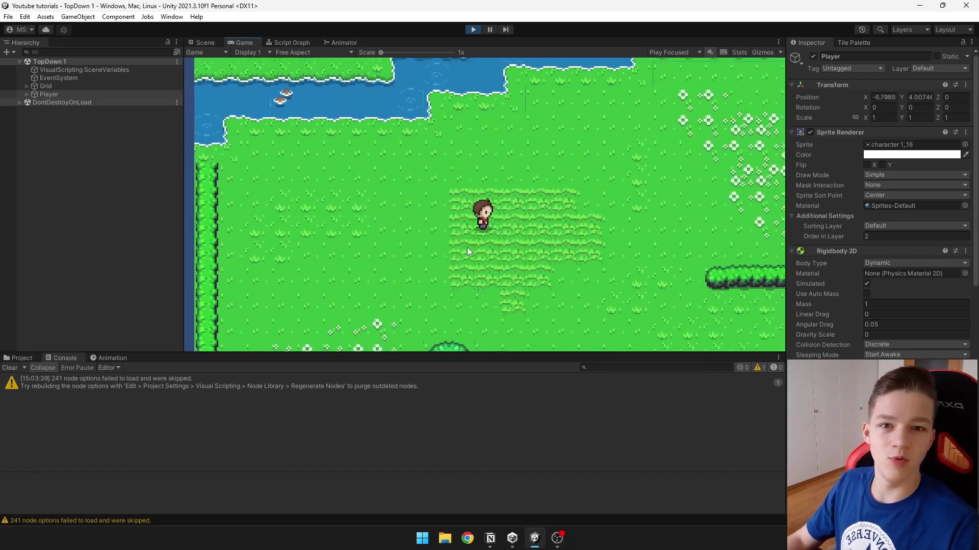
key(s)
key(a)
key(w)
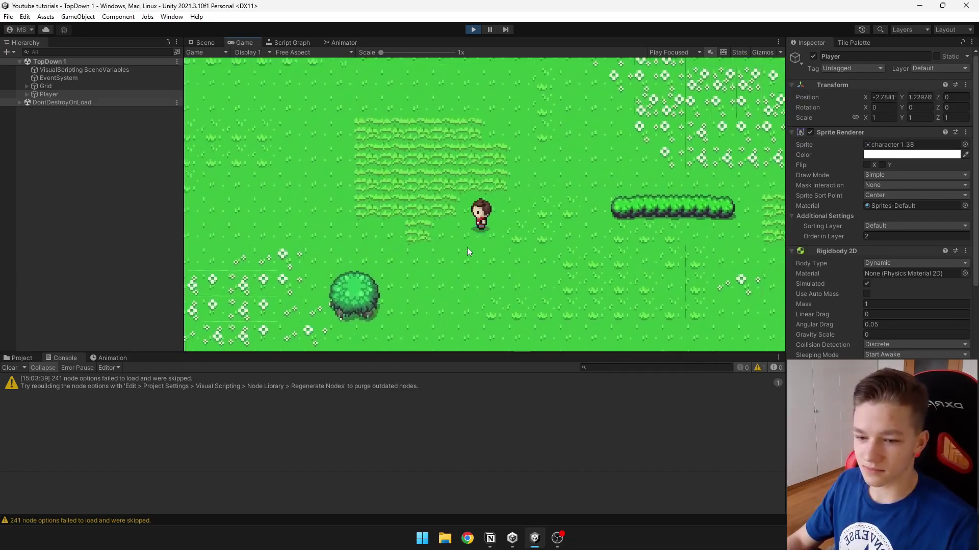